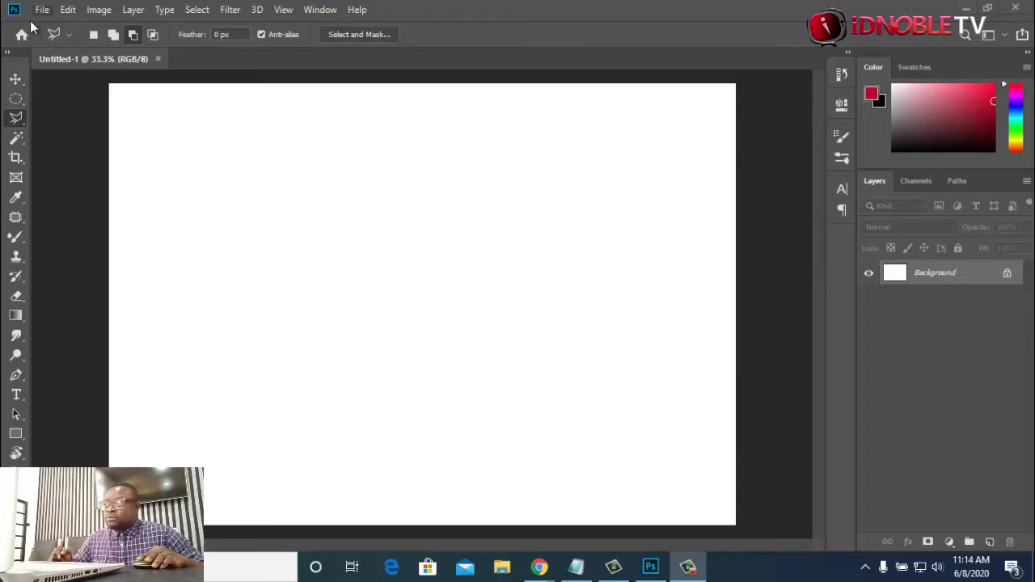
Open the couple JPG photo from Quick access as a second document
left_click(42, 10)
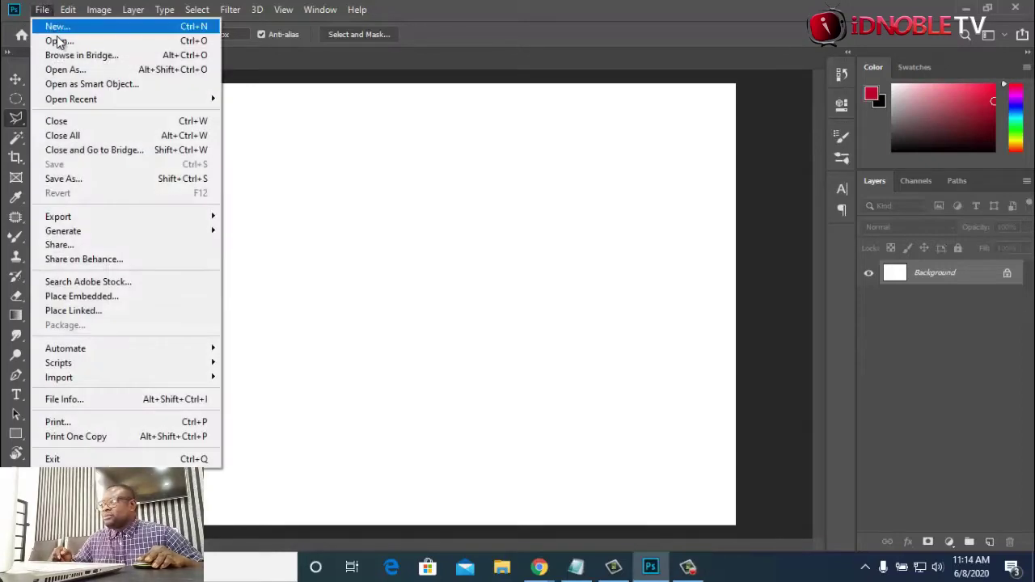
left_click(58, 41)
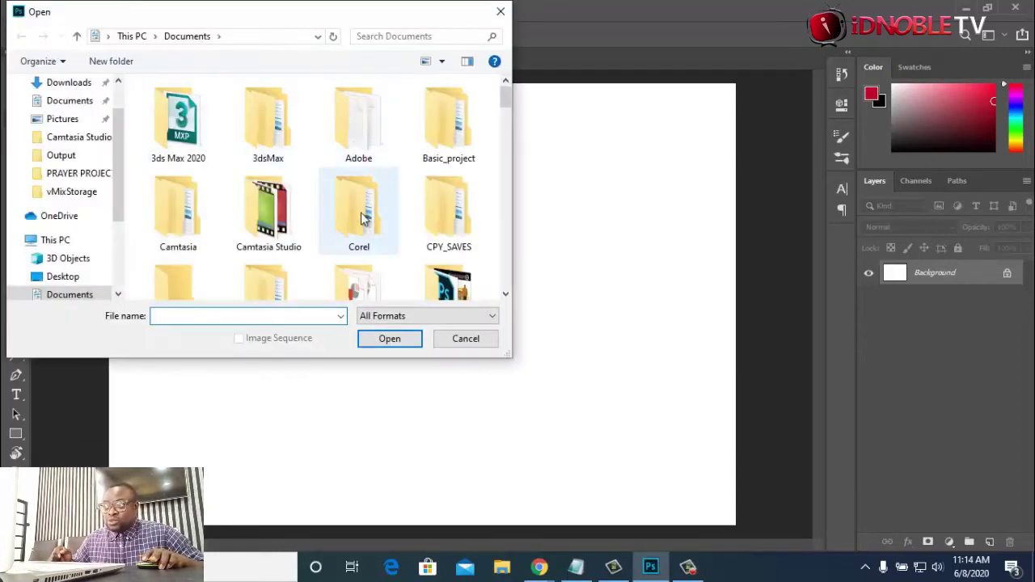
scroll(363, 216, "down", 10)
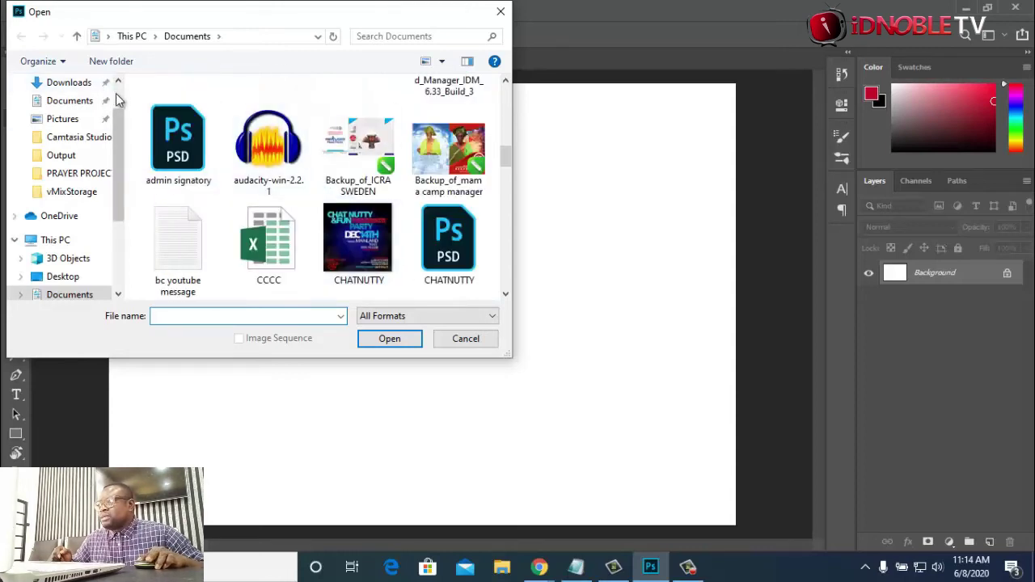
scroll(116, 93, "up", 2)
left_click(80, 94)
scroll(207, 214, "down", 4)
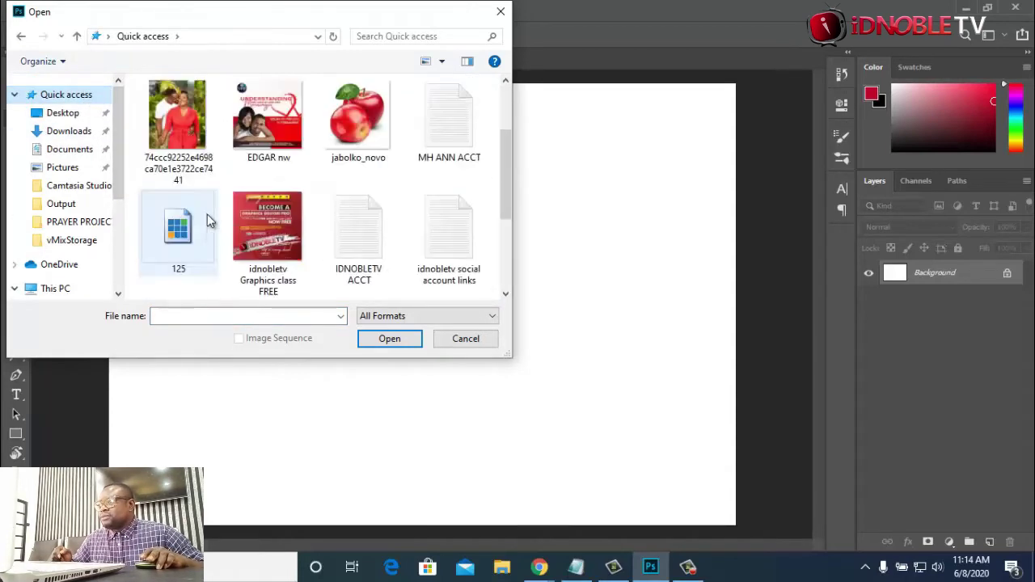
left_click(163, 122)
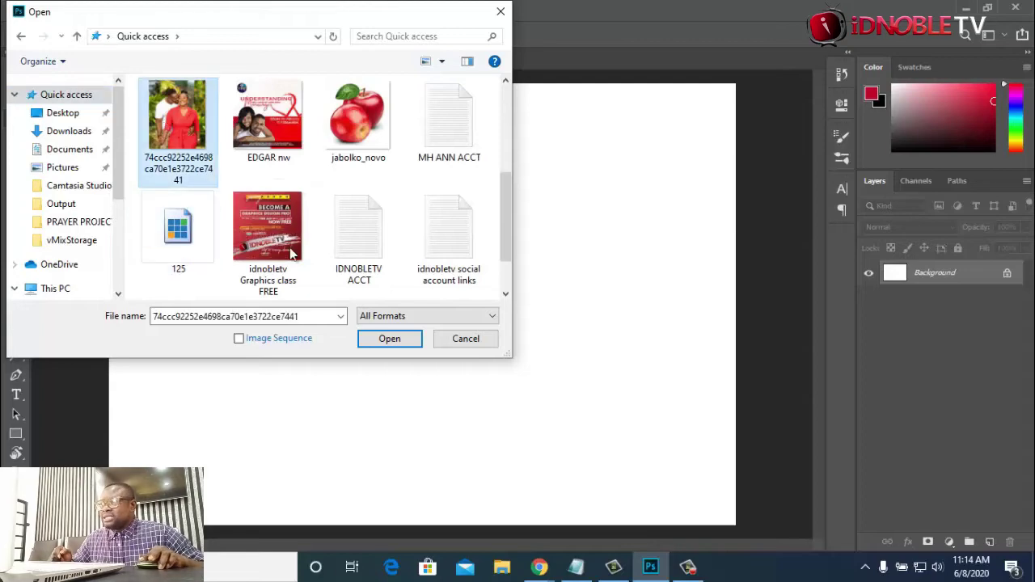
left_click(390, 338)
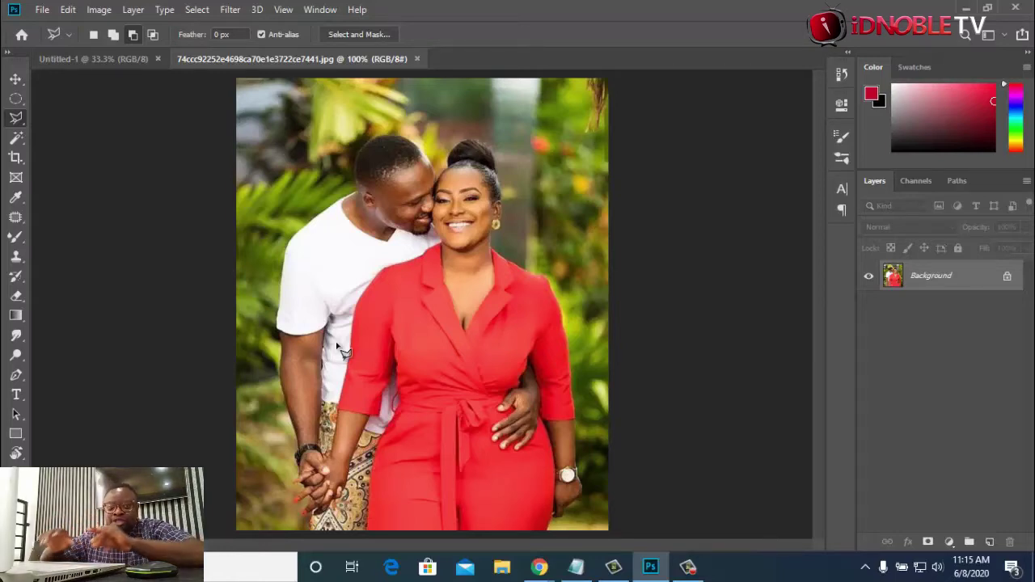
Try a freehand Lasso stroke up the man's arm, clear it, then switch to the Polygonal Lasso Tool
right_click(18, 121)
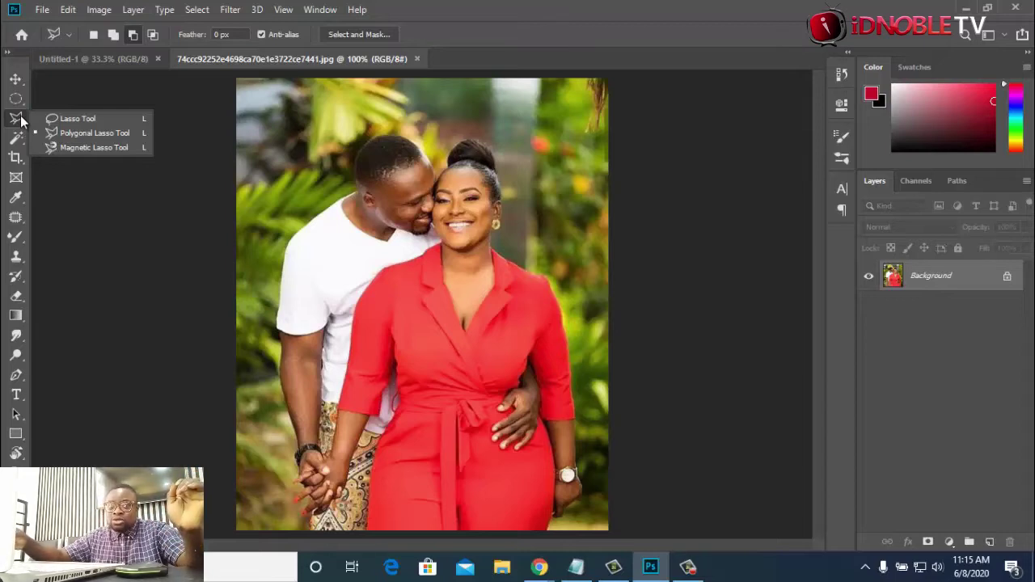
left_click(64, 118)
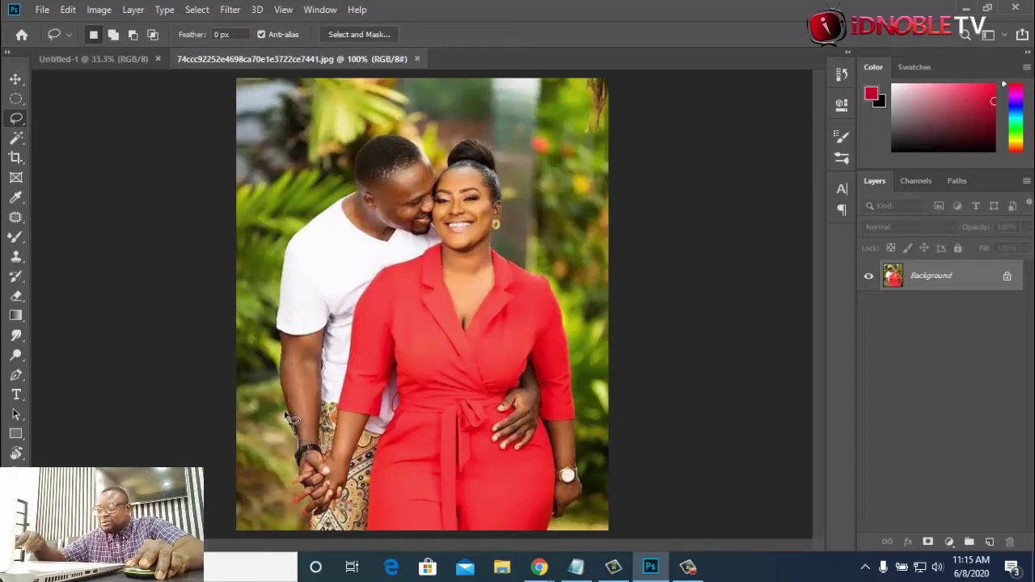
mouse_move(285, 414)
left_mouse_down()
mouse_move(273, 337)
mouse_move(287, 247)
mouse_move(297, 229)
mouse_move(340, 215)
mouse_move(364, 156)
left_mouse_up()
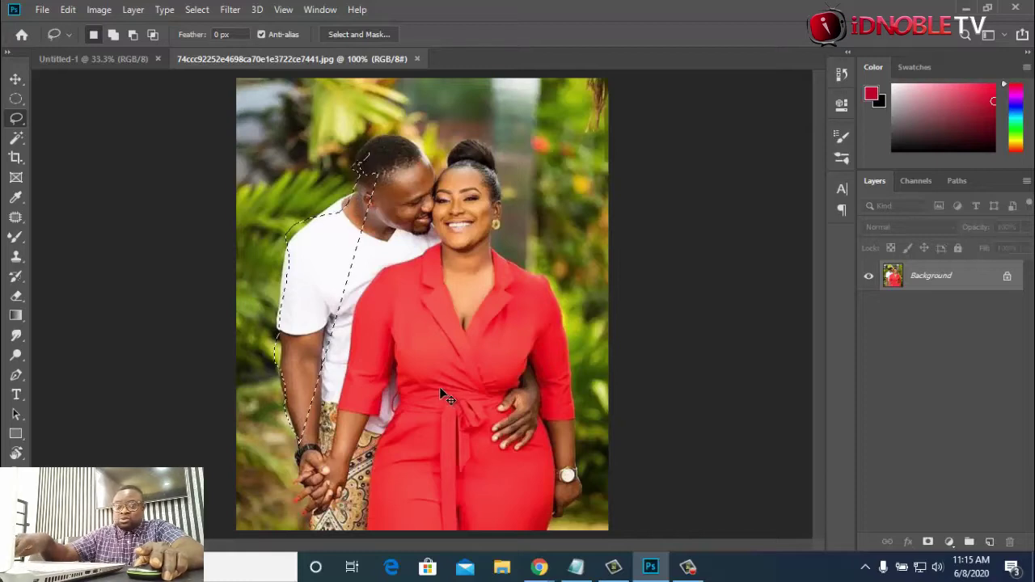
left_click(440, 393)
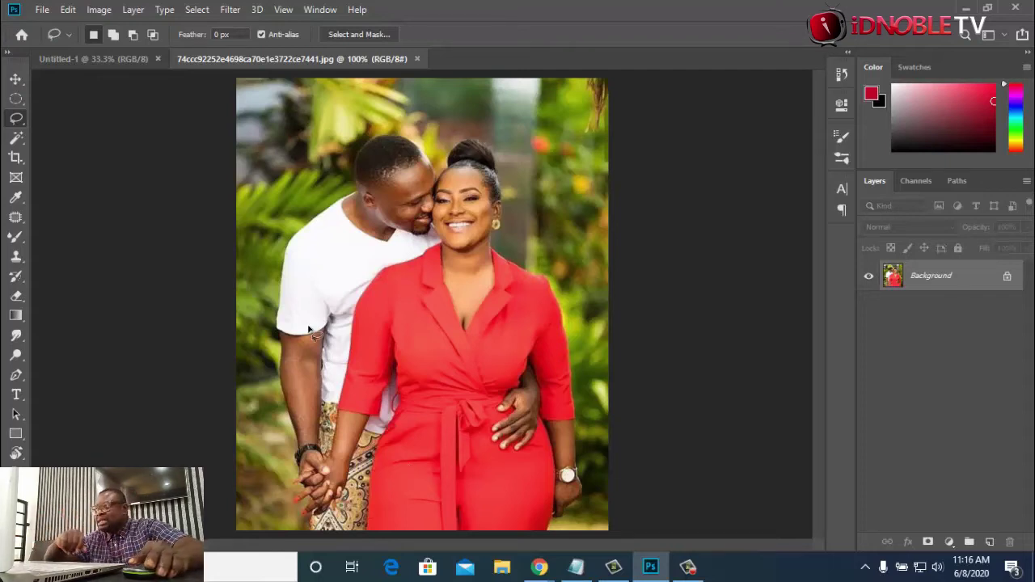
right_click(15, 119)
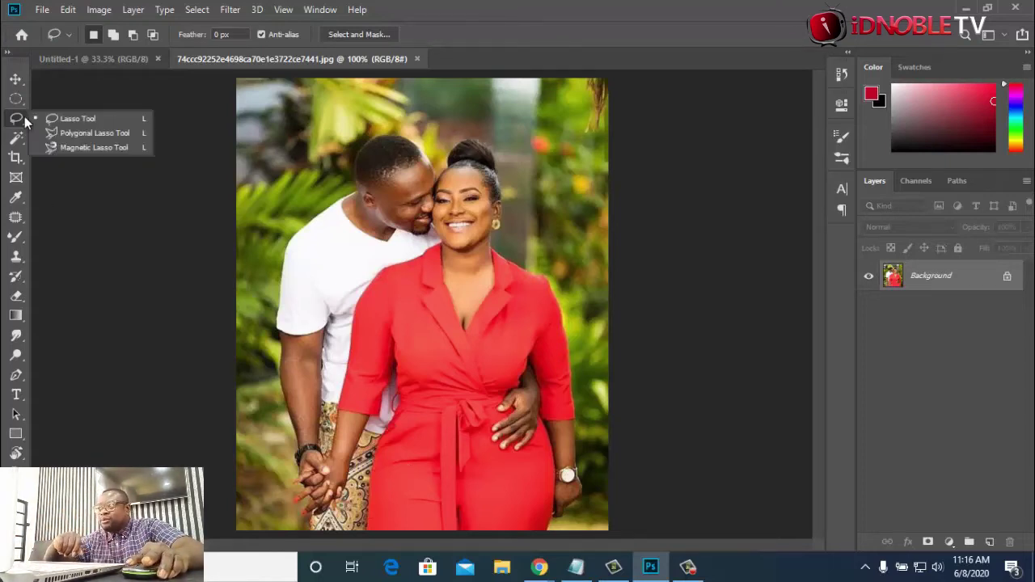
left_click(71, 131)
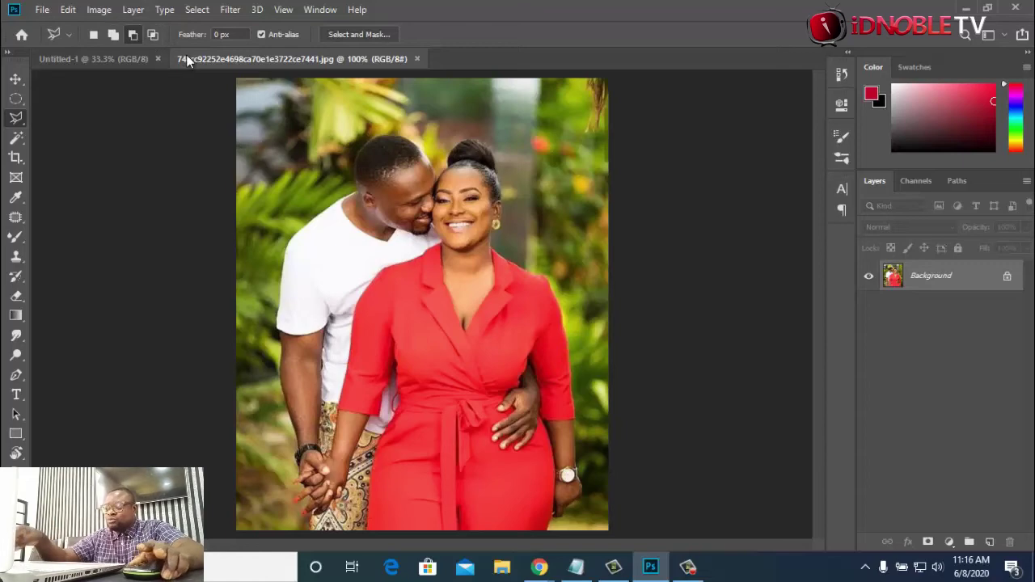
At 300% zoom, place polygonal points from the bottom edge around the clasped hands' fingertips
key("ctrl+minus")
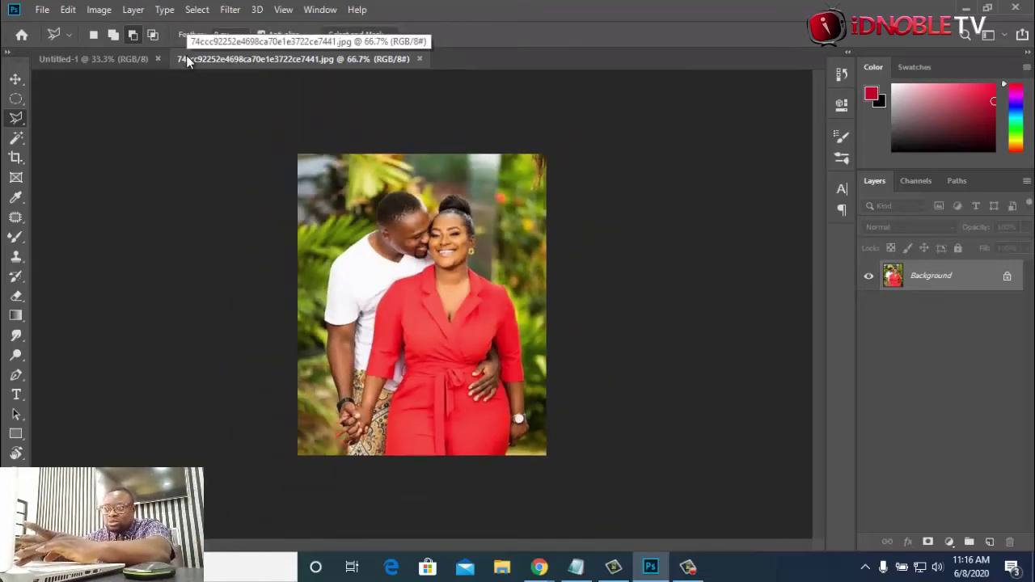
key("ctrl+plus")
key("ctrl+plus")
key("ctrl+plus")
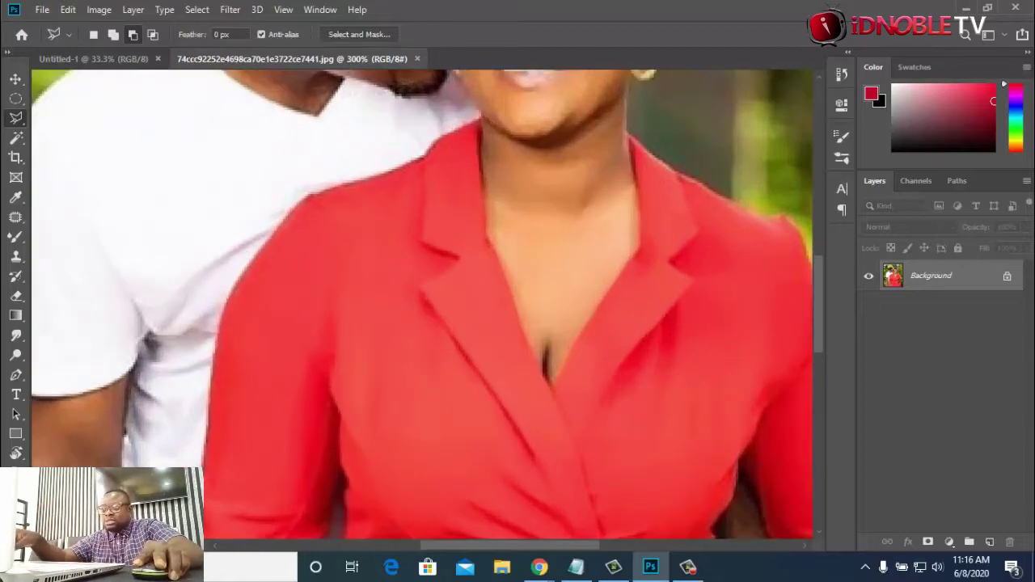
left_click_drag(486, 543, 469, 538)
scroll(520, 404, "down", 10)
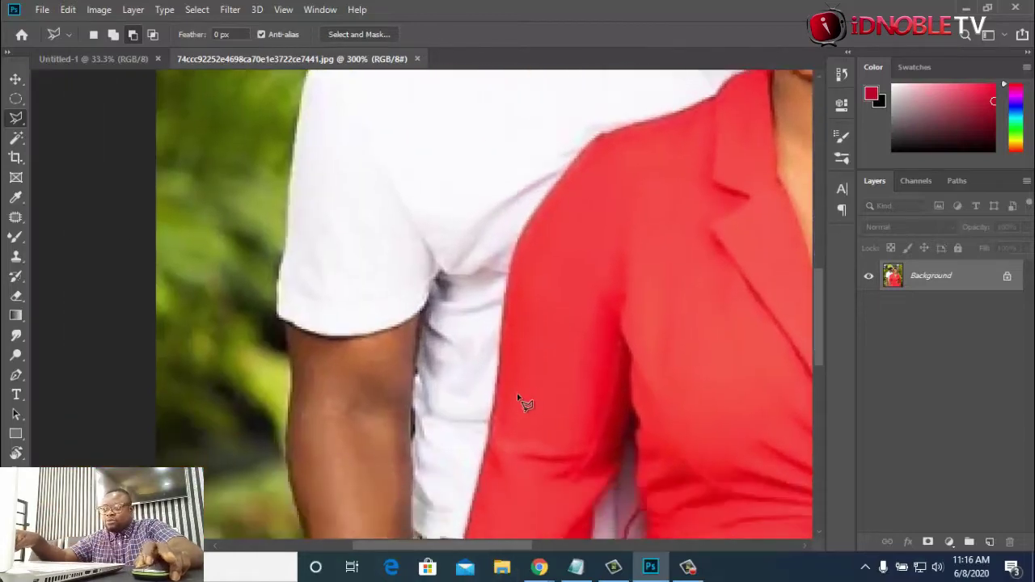
scroll(424, 436, "down", 2)
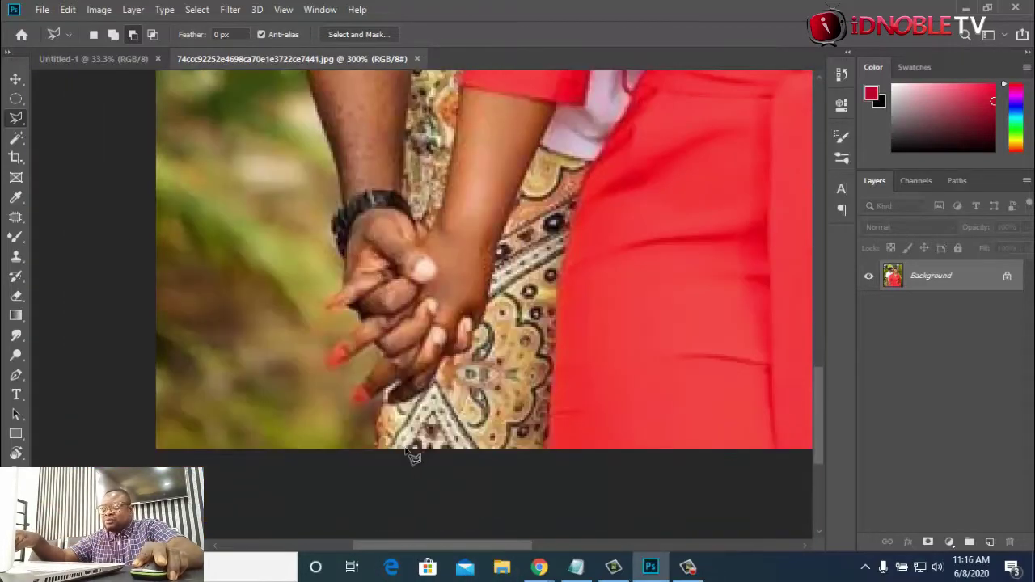
left_click(380, 456)
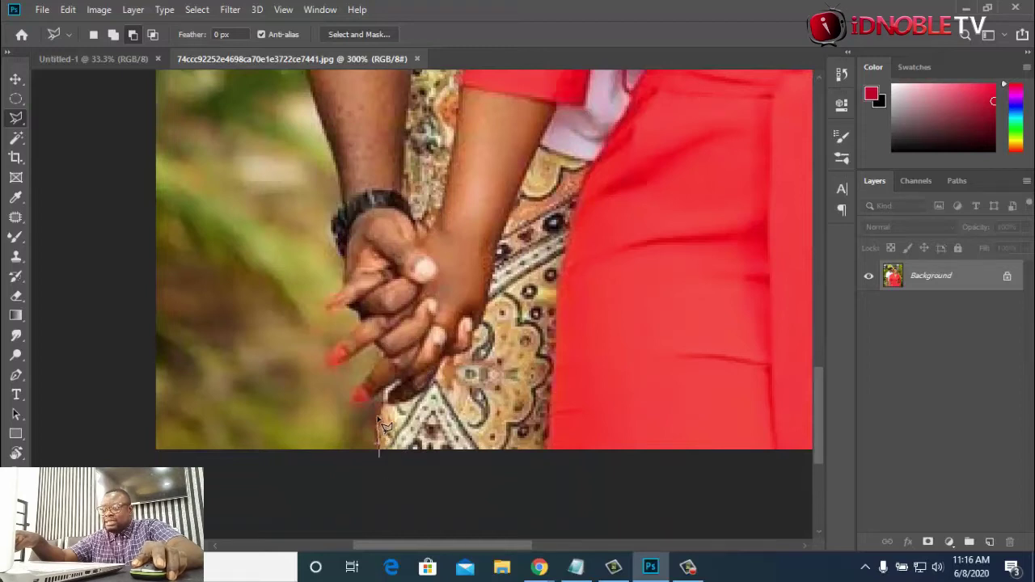
left_click(381, 395)
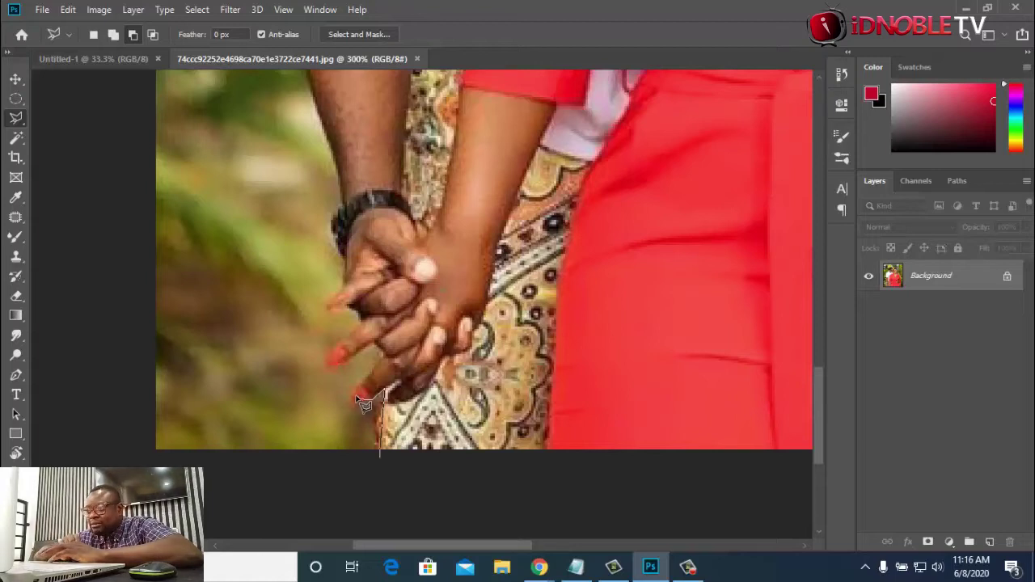
left_click(366, 395)
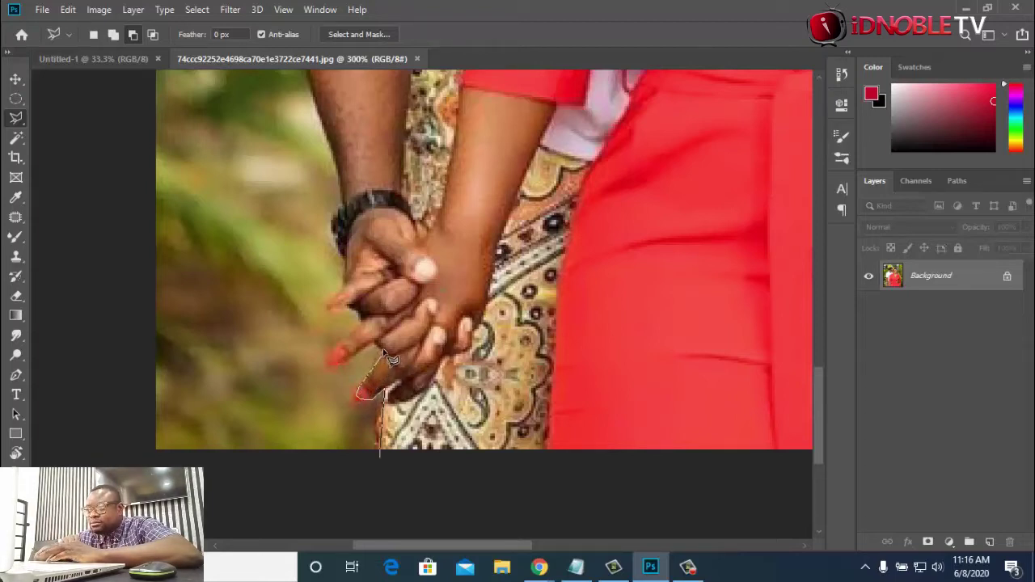
left_click(380, 351)
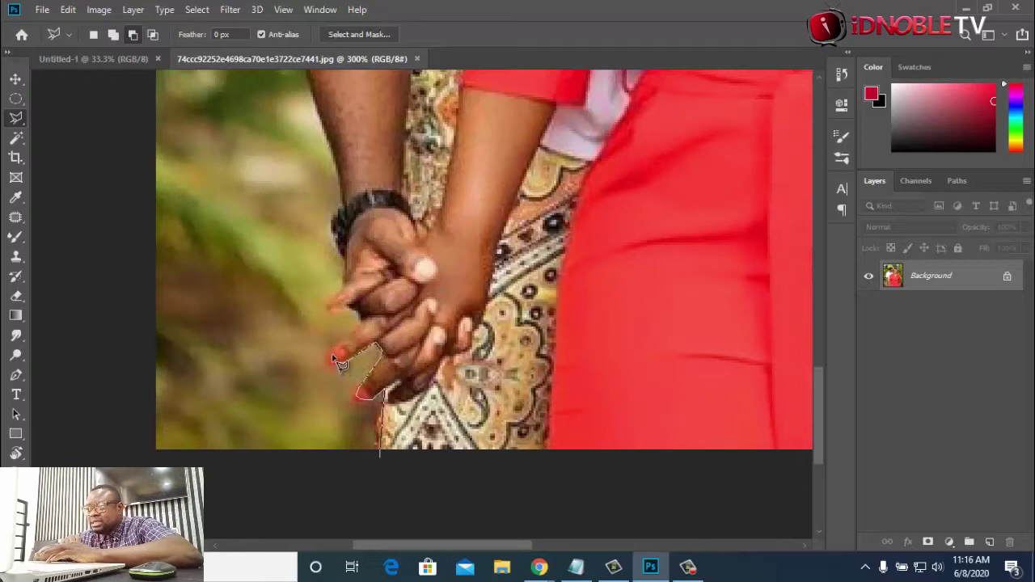
left_click(339, 362)
left_click(333, 354)
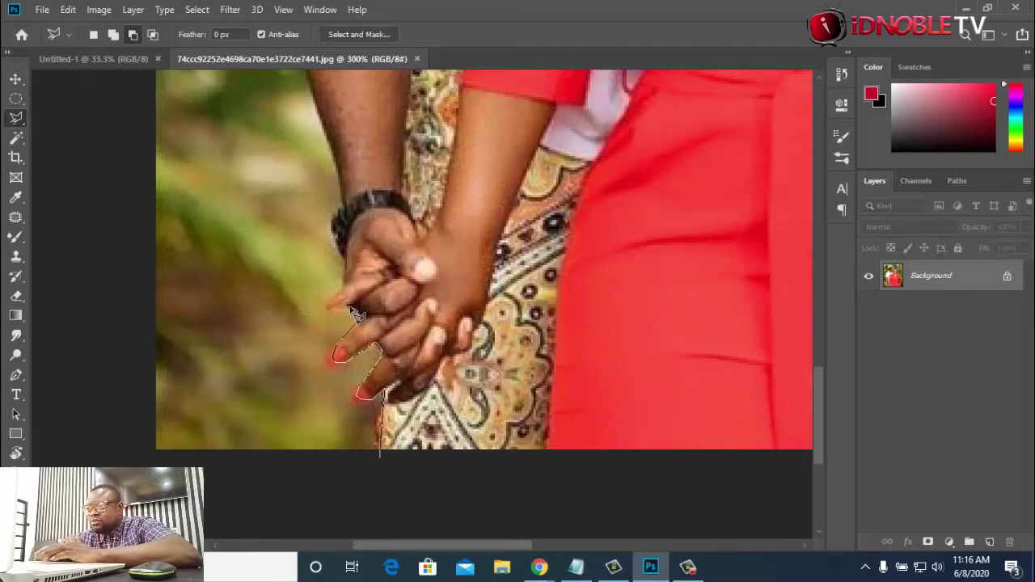
Continue the outline past the index fingertip and up the man's arm to his sleeve
left_click(354, 311)
left_click(332, 304)
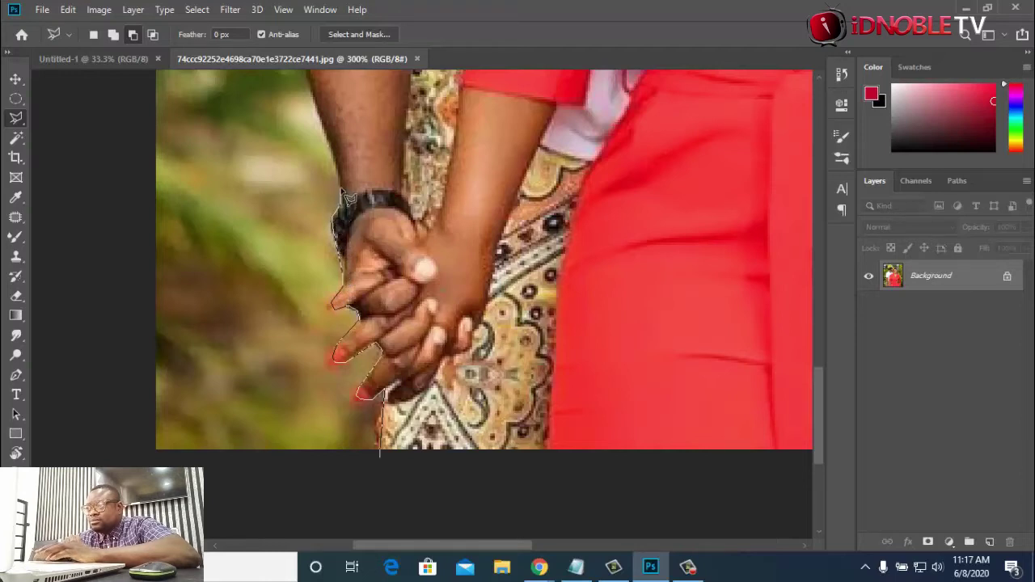
scroll(340, 170, "up", 5)
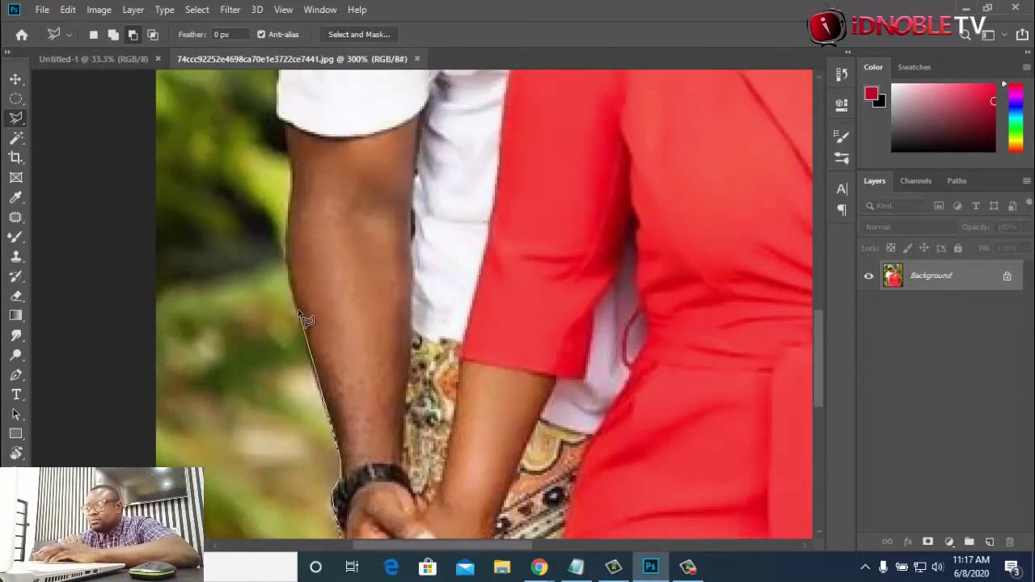
left_click(289, 274)
left_click(287, 234)
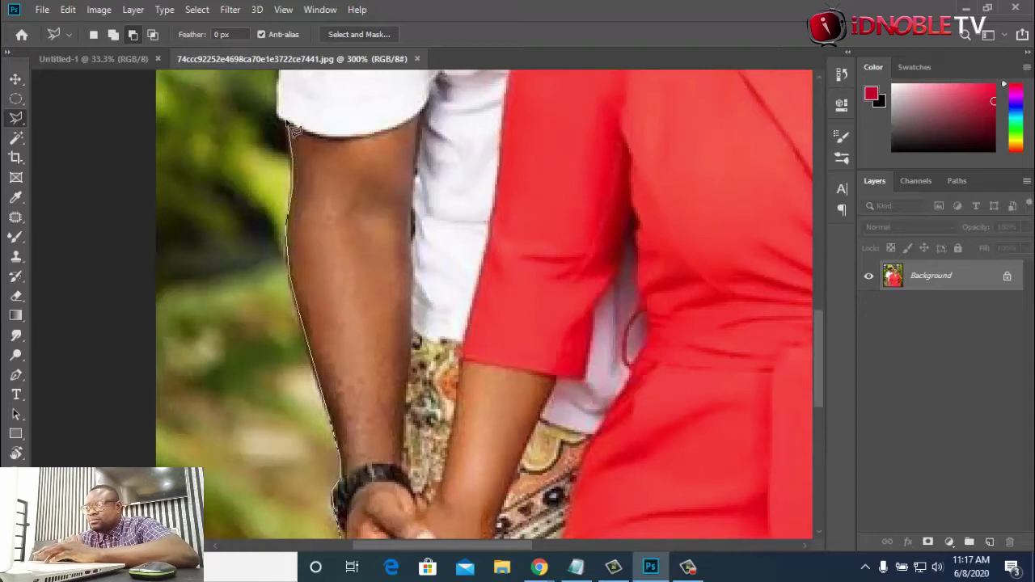
scroll(285, 121, "up", 3)
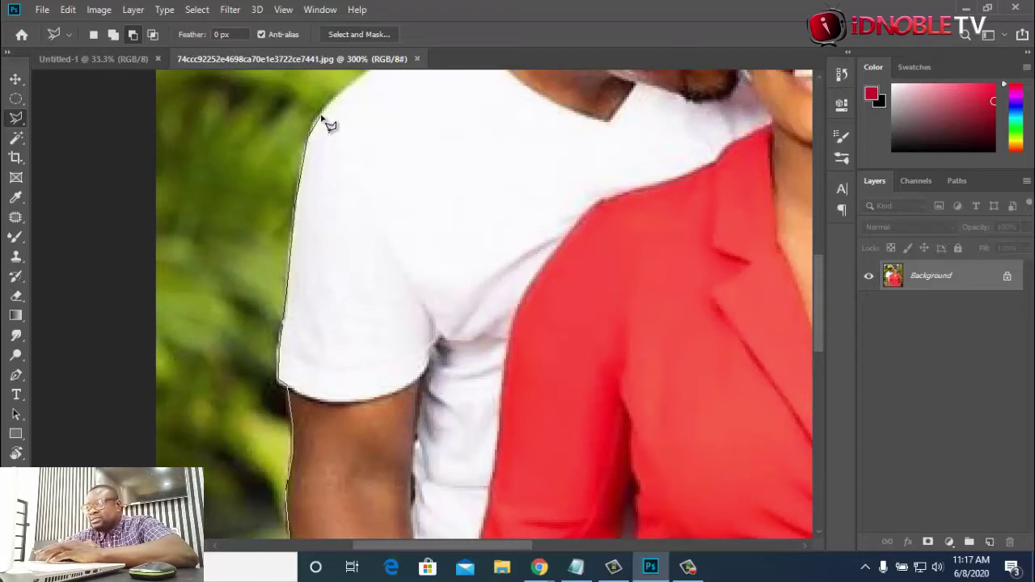
Trace over the man's shoulder, both heads and the hair bun, then close the outline
left_click_drag(331, 105, 342, 319)
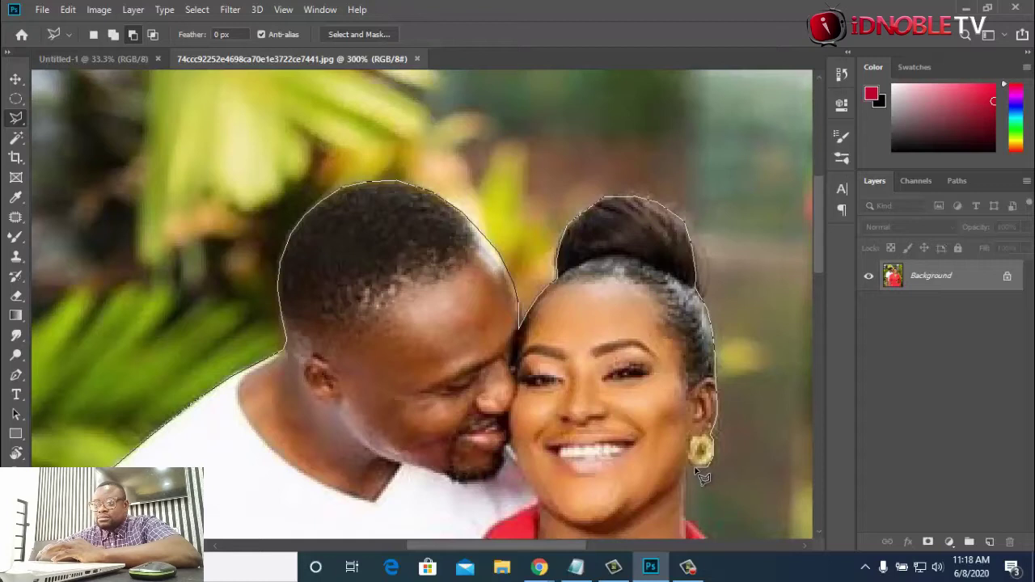
key("Return")
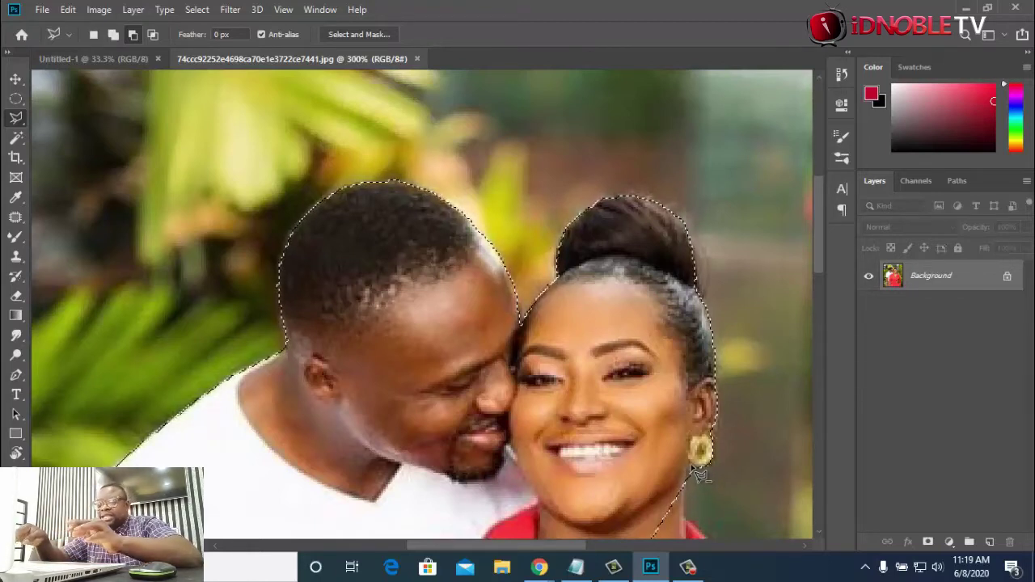
Zoom out to 100% and set the lasso to Add to selection mode
key("ctrl+minus")
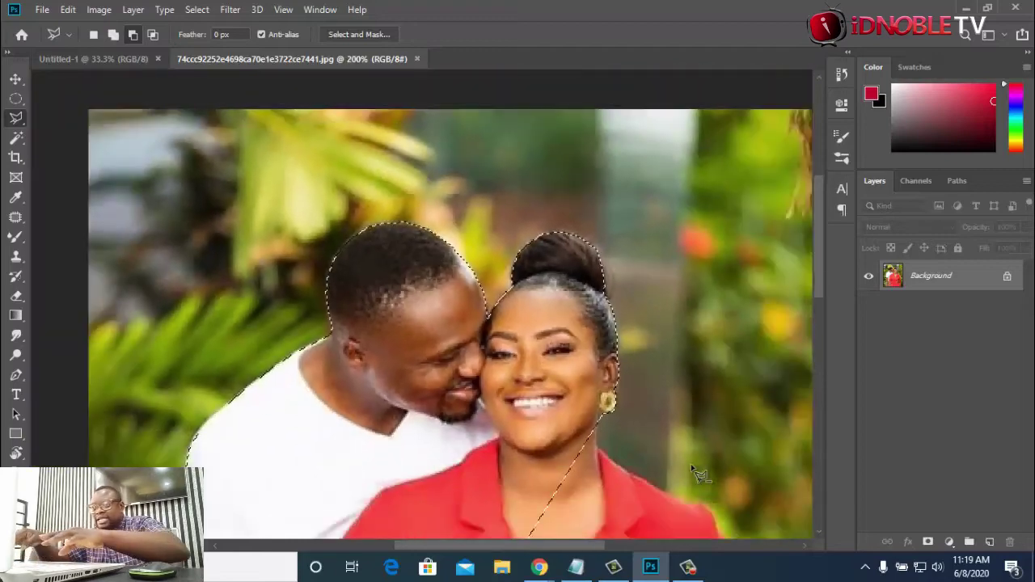
key("ctrl+minus")
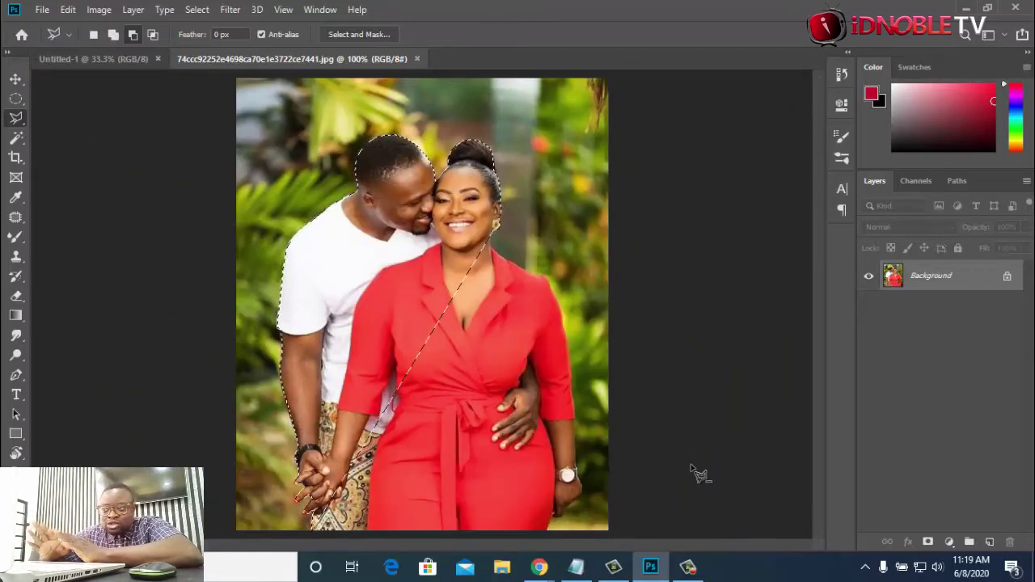
left_click(114, 35)
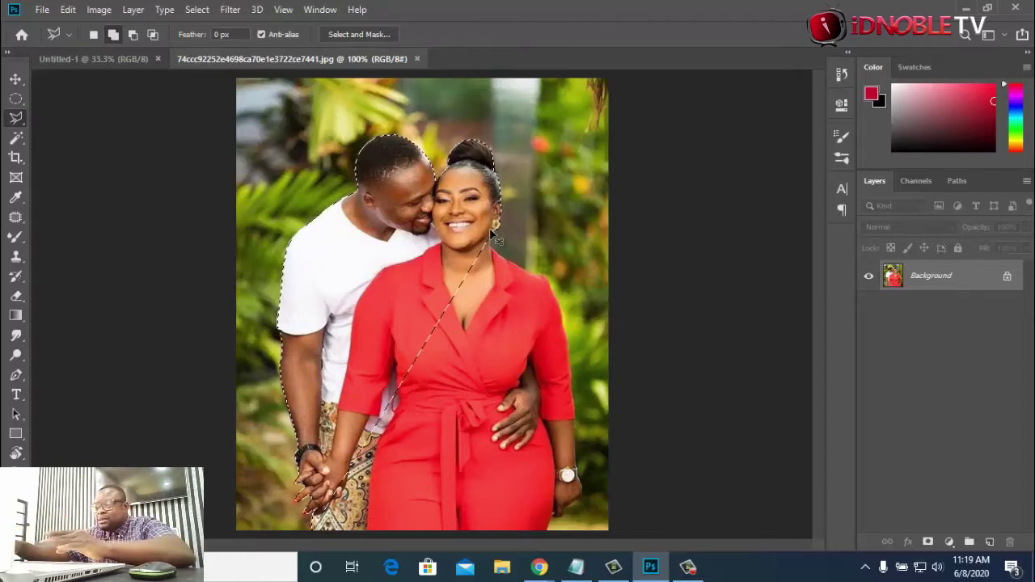
At 200%, trace from the woman's earring down her far shoulder and arm to the bottom edge
key("ctrl+plus")
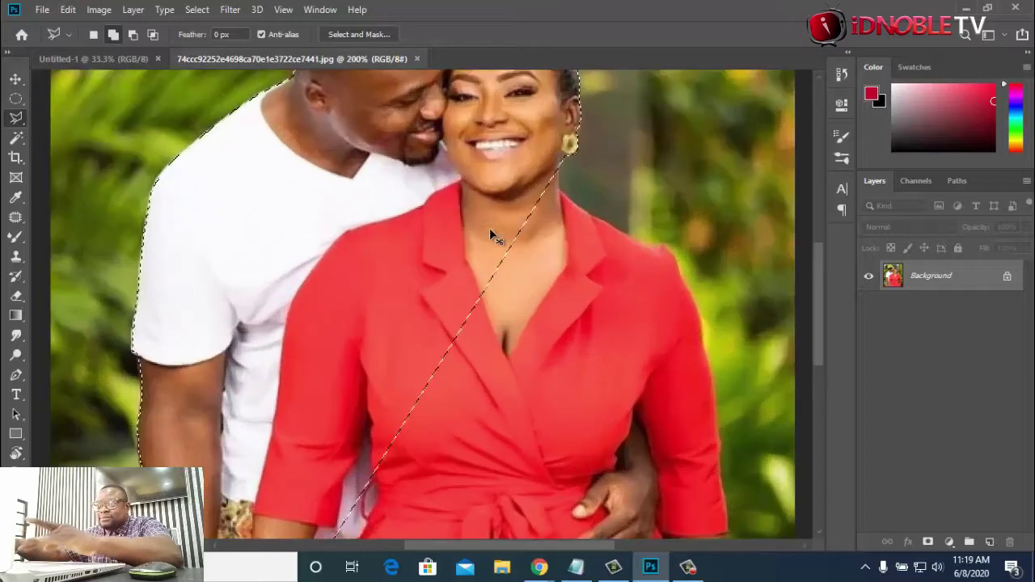
left_click(560, 180)
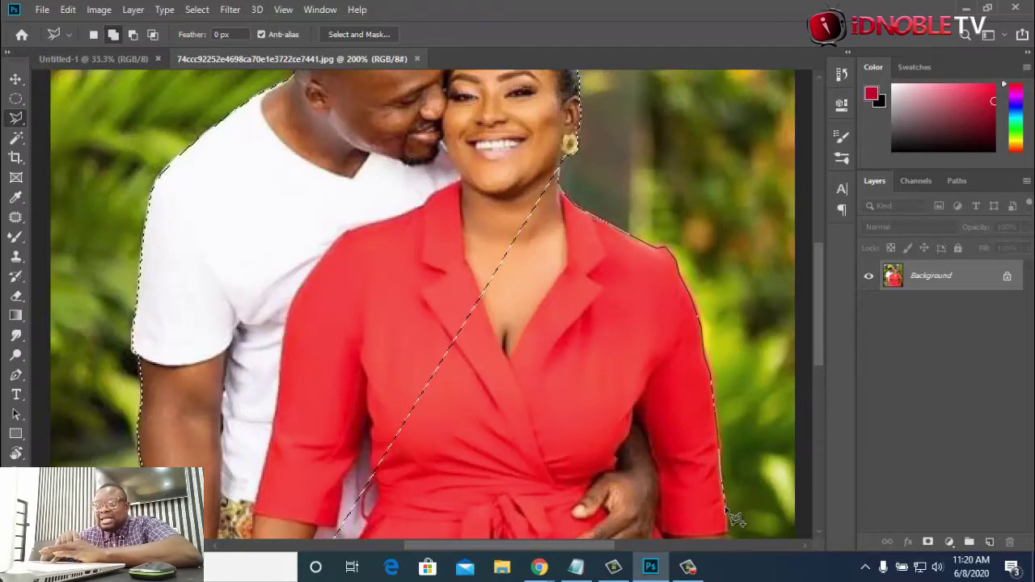
scroll(736, 520, "down", 3)
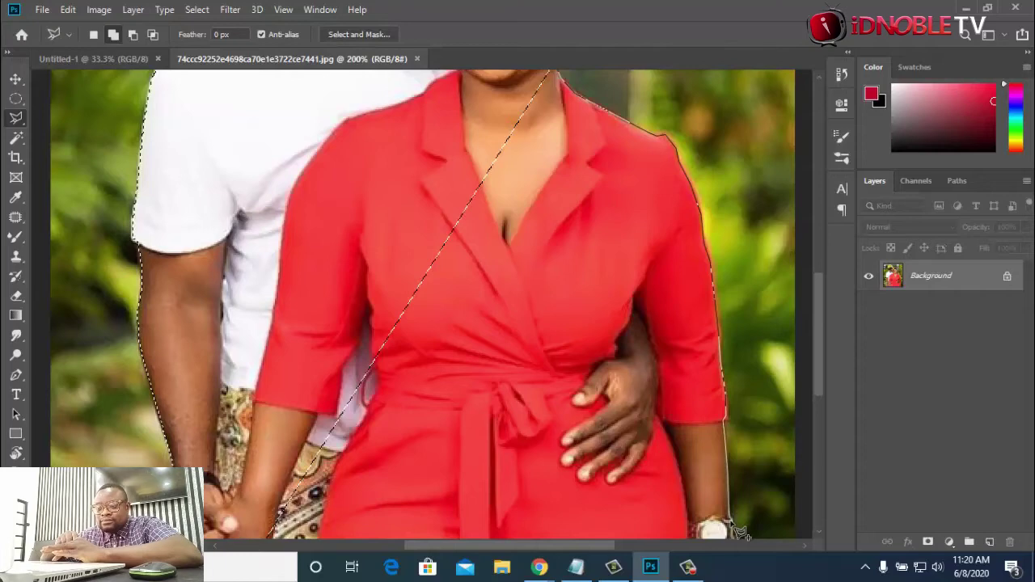
scroll(740, 533, "down", 3)
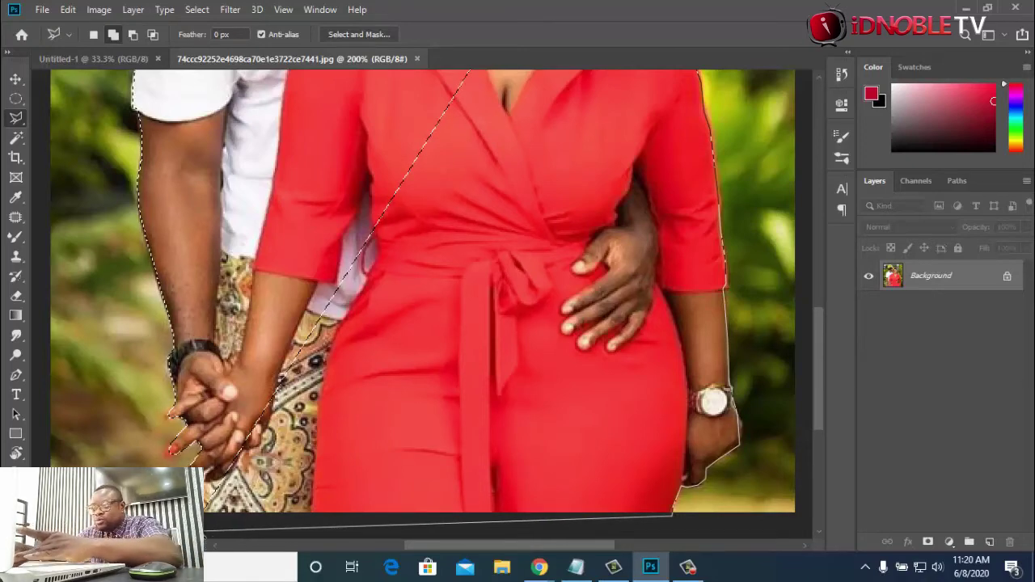
key("ctrl+0")
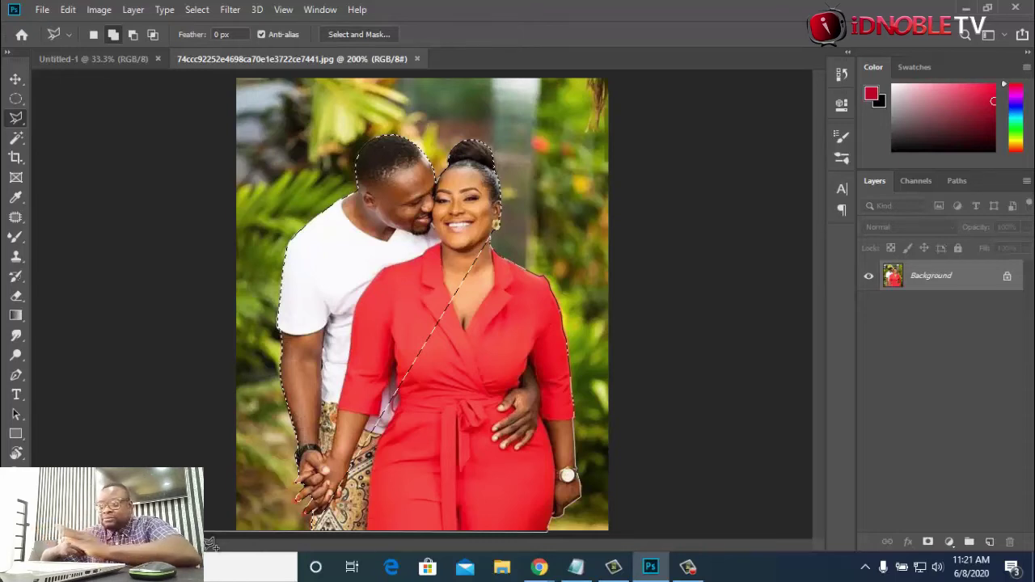
Place the last point on the bottom edge and close the selection around the whole couple
left_click(315, 528)
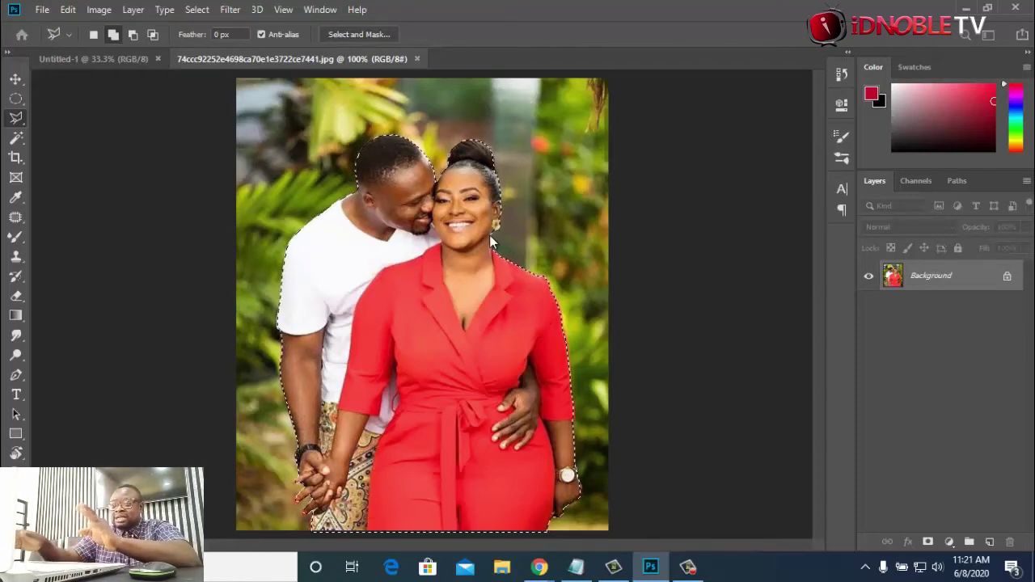
Create a new A5 landscape document, 210 x 148 mm at 300 ppi
key("ctrl+n")
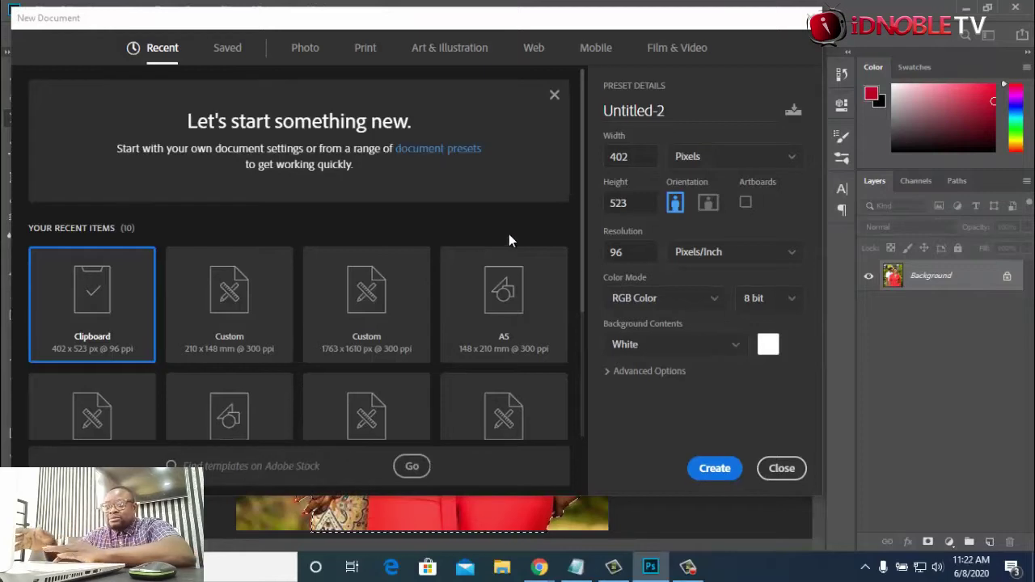
left_click(709, 207)
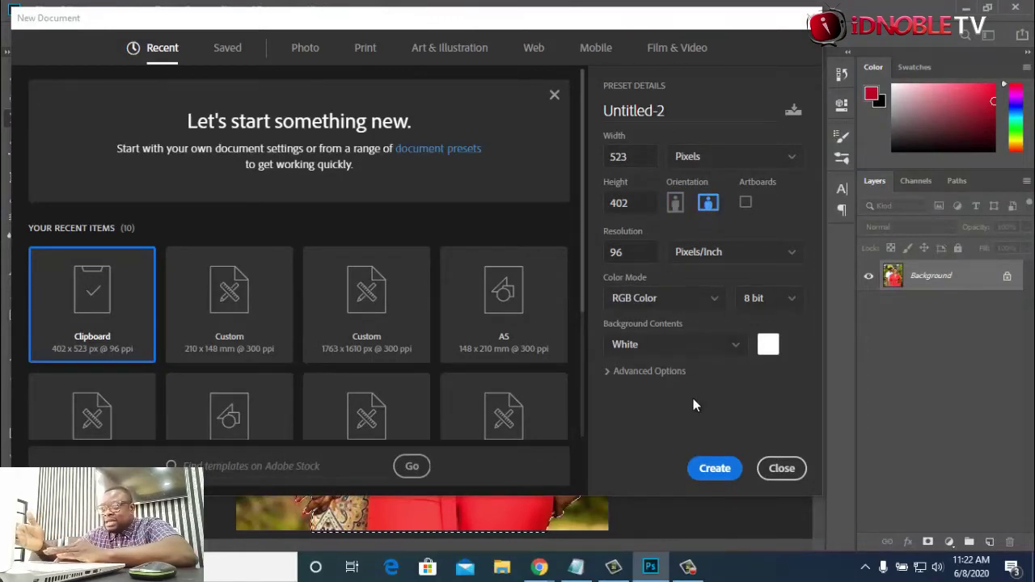
left_click(495, 327)
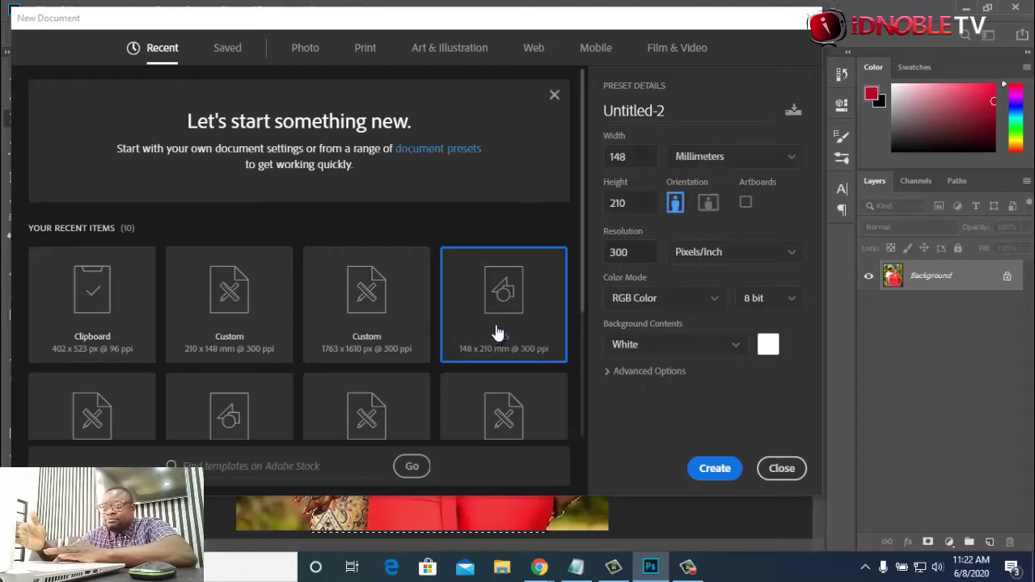
left_click(709, 204)
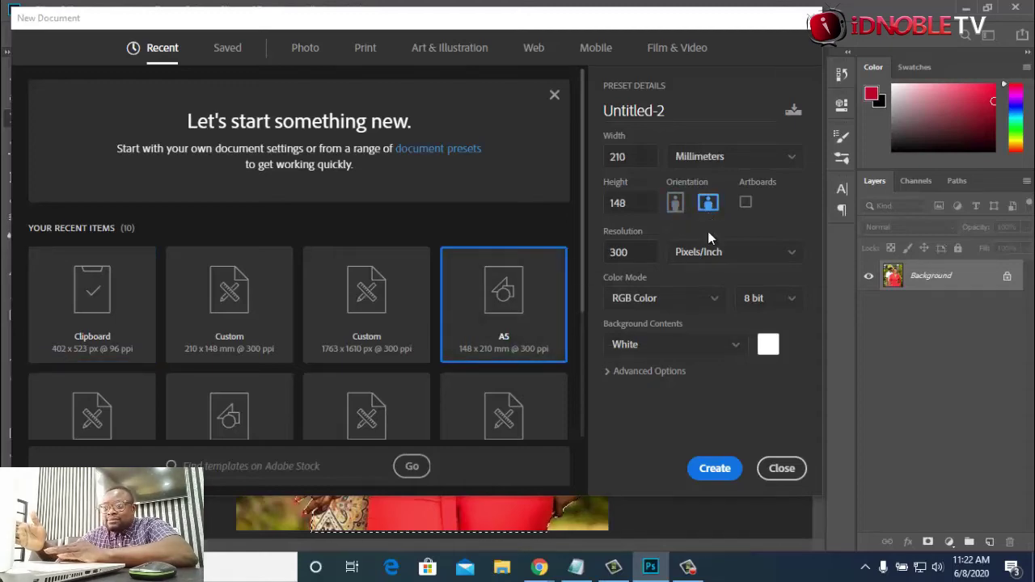
left_click(714, 469)
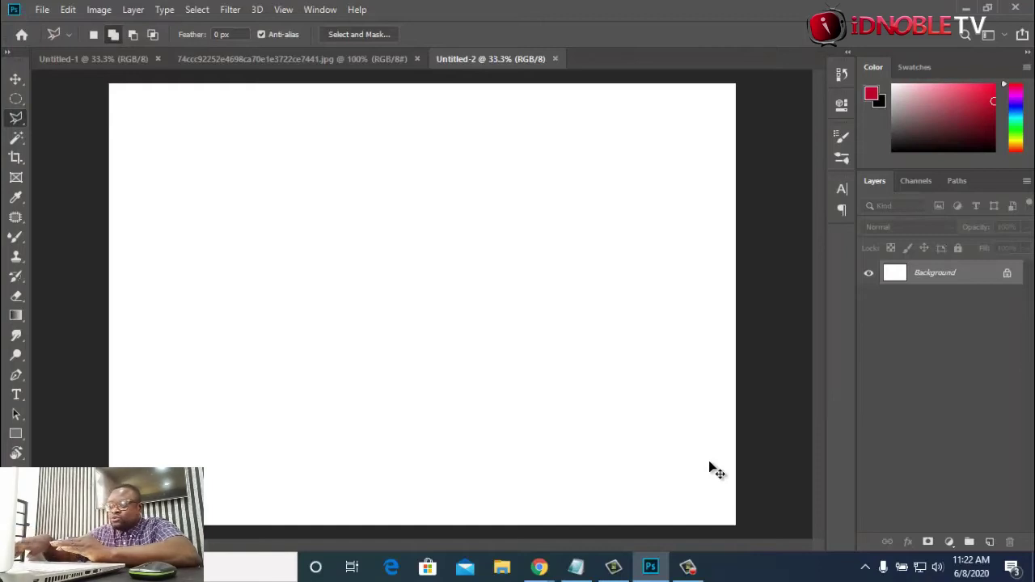
Paste the cut-out couple, scale it to about 255%, shift it up-left, and commit
key("ctrl+v")
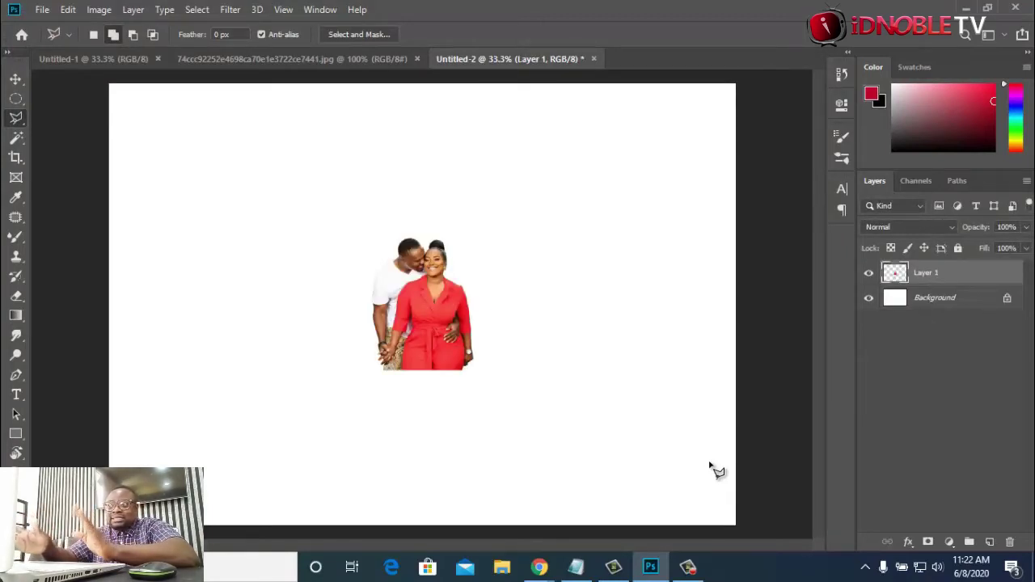
left_click(16, 79)
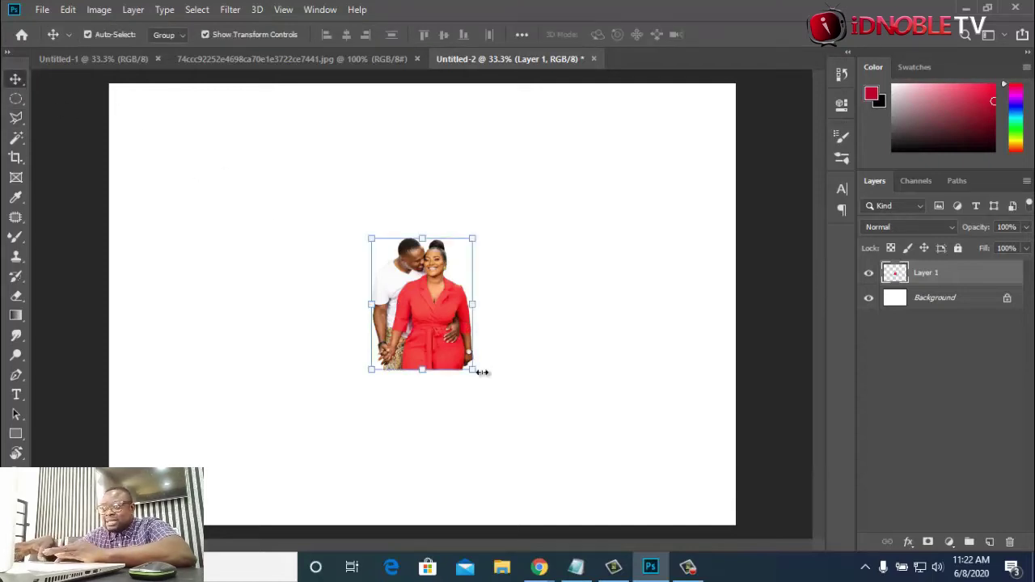
left_click_drag(474, 370, 728, 511)
left_click_drag(523, 421, 472, 314)
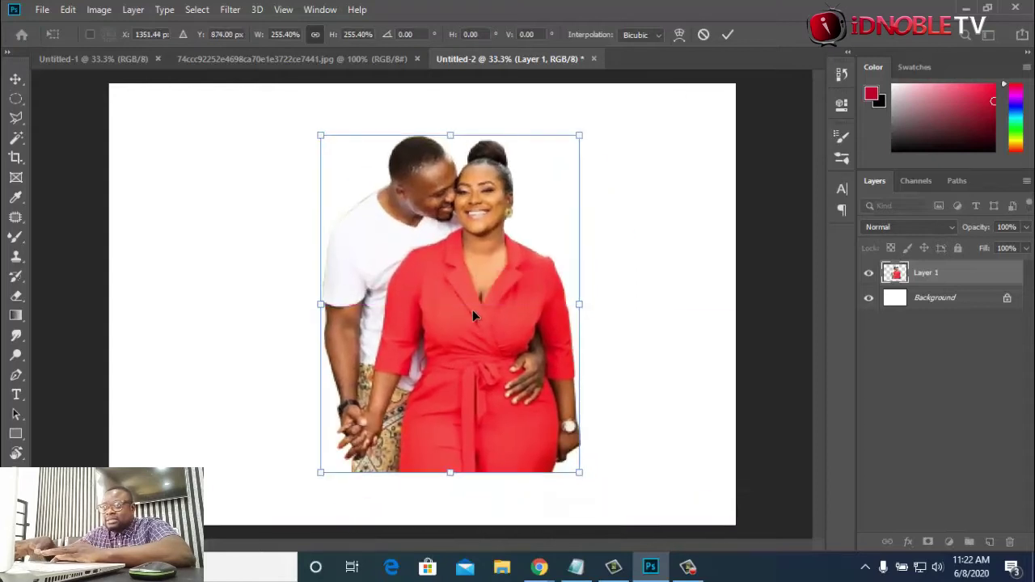
left_click(728, 36)
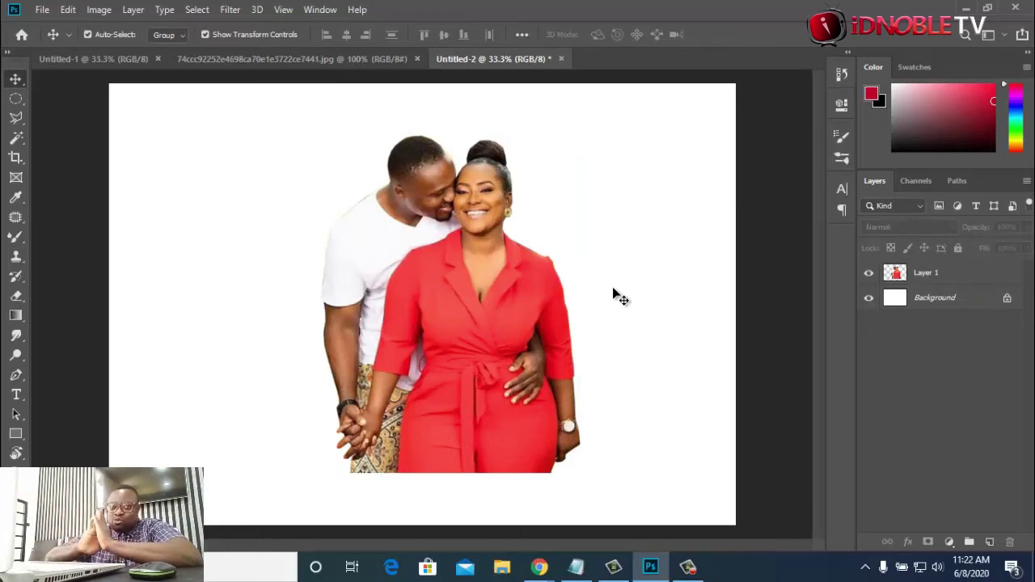
In the couple photo, unlock the Background, delete the inverted selection's background, then deselect
left_click(371, 61)
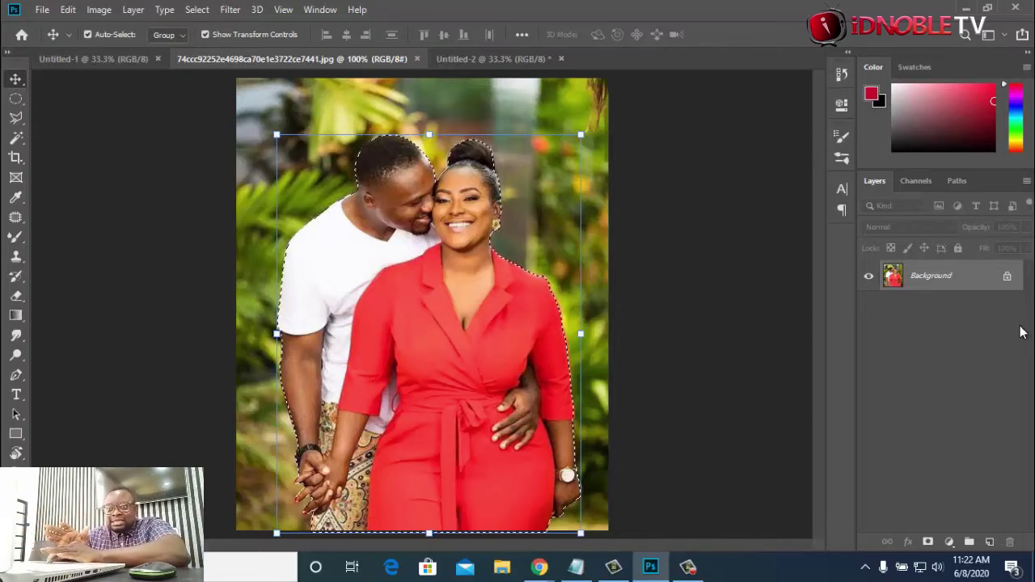
left_click(1008, 279)
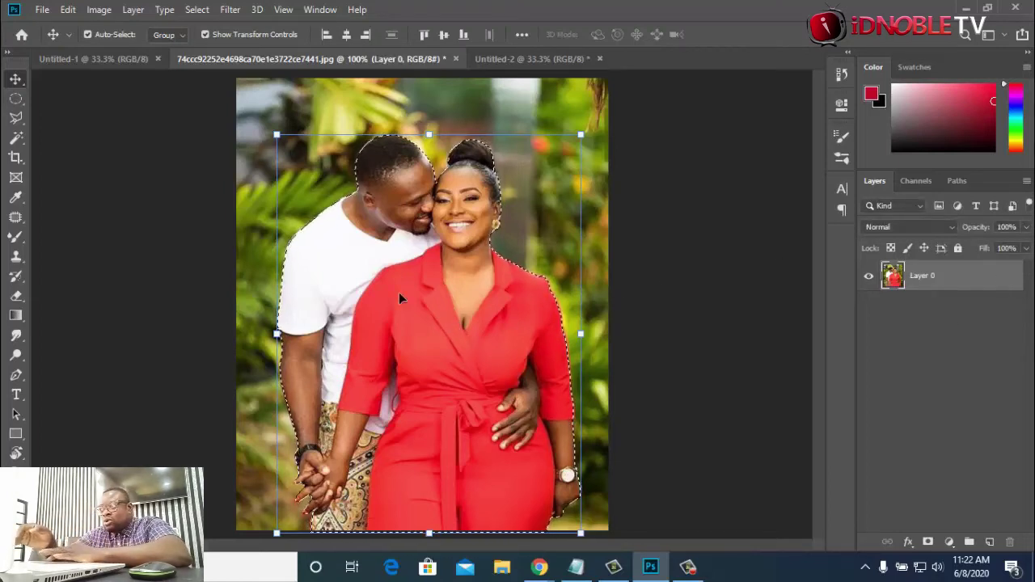
left_click(17, 120)
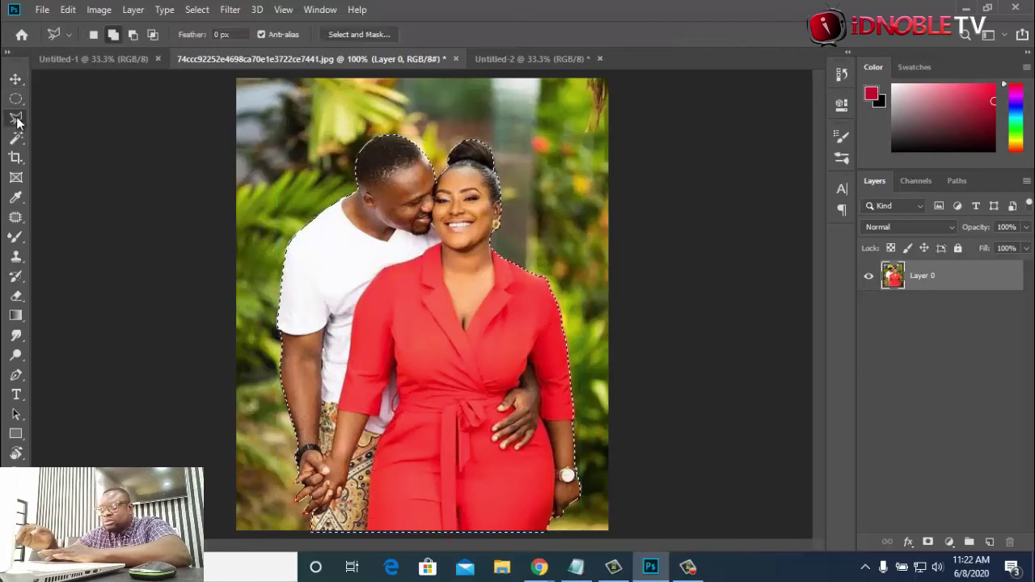
right_click(437, 310)
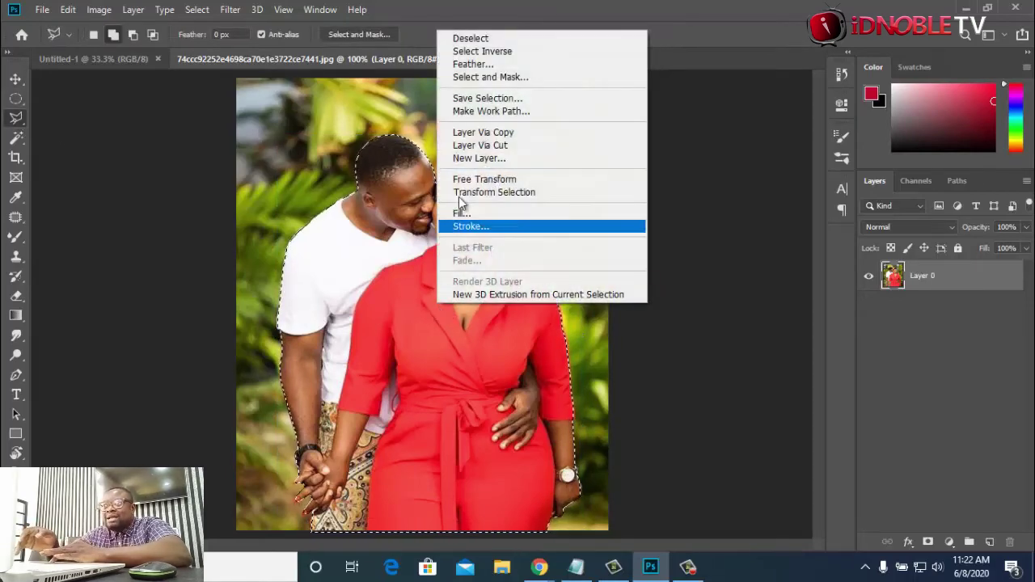
left_click(536, 54)
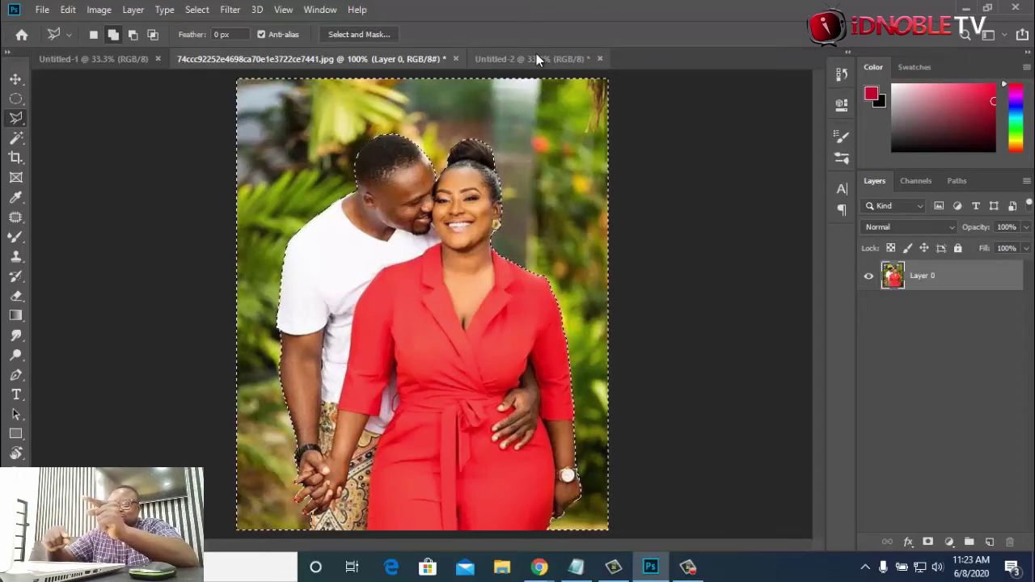
key("Delete")
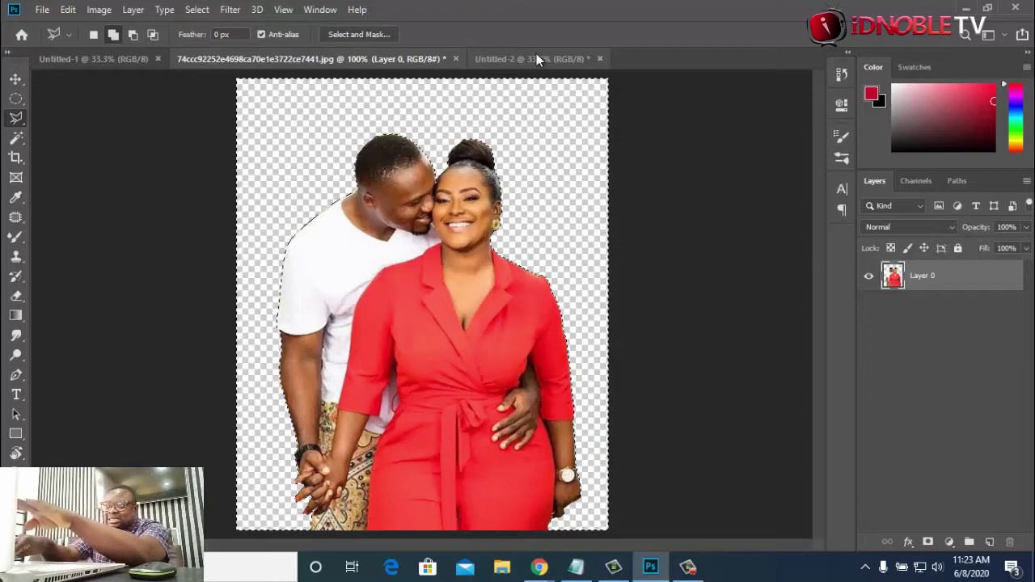
key("ctrl+d")
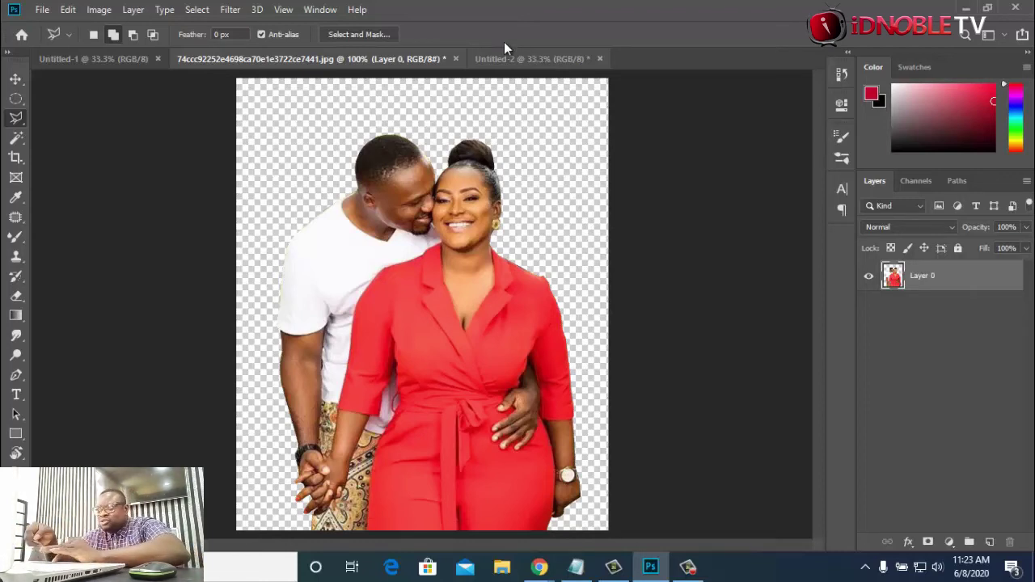
Apply a Vibrance adjustment of +100 to the cut-out couple
left_click(100, 15)
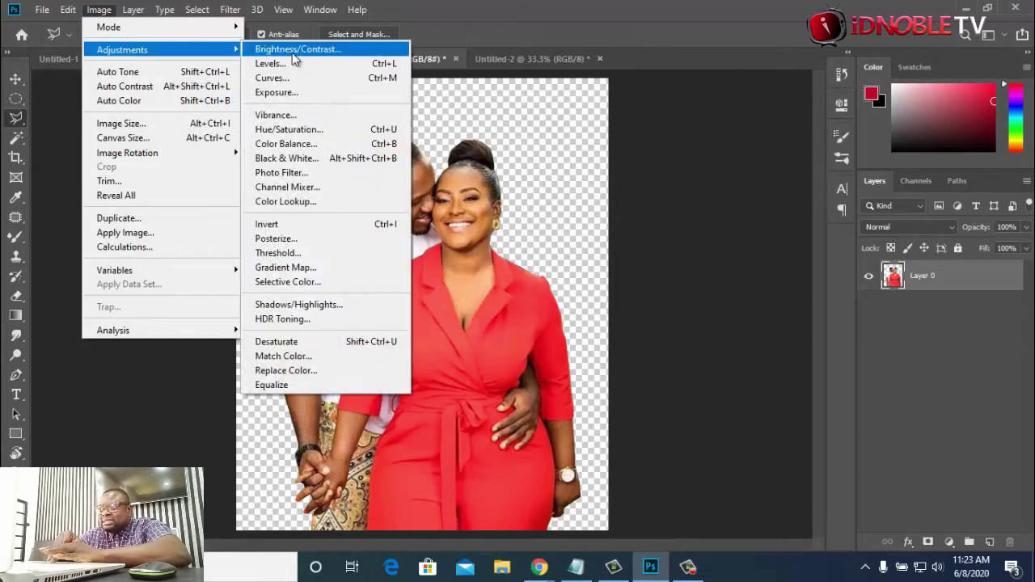
left_click(276, 115)
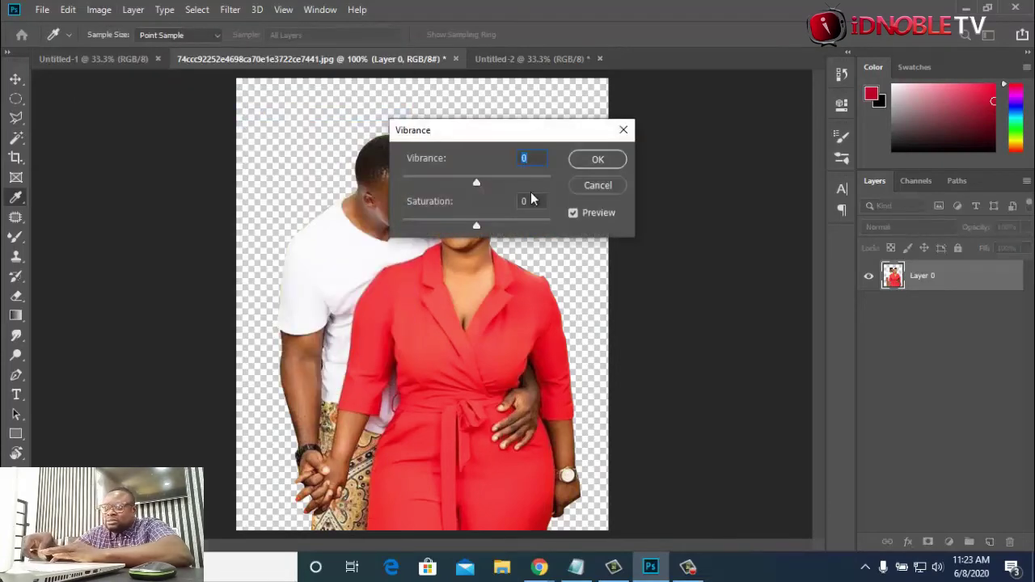
left_click_drag(480, 181, 551, 181)
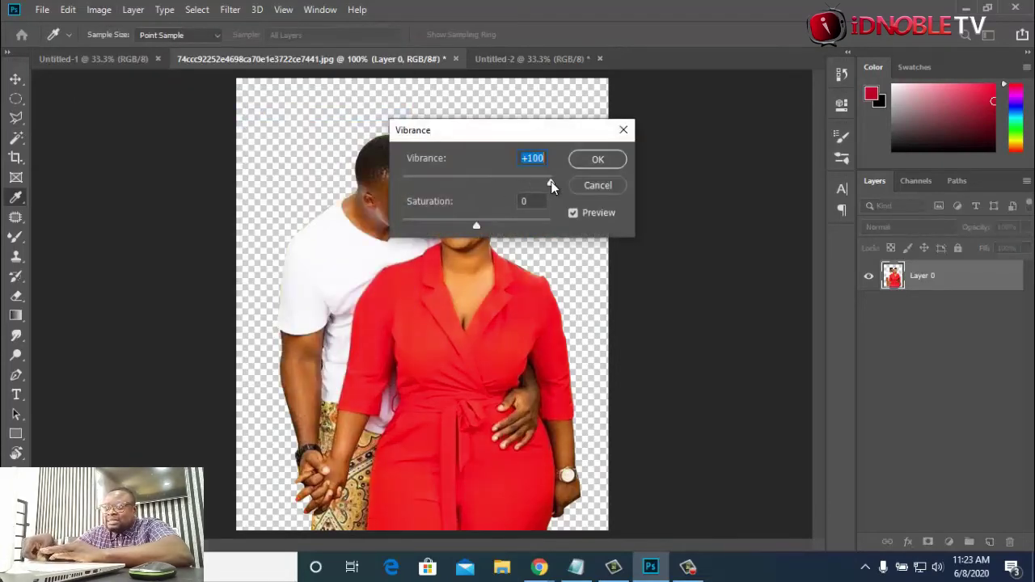
left_click_drag(582, 137, 768, 123)
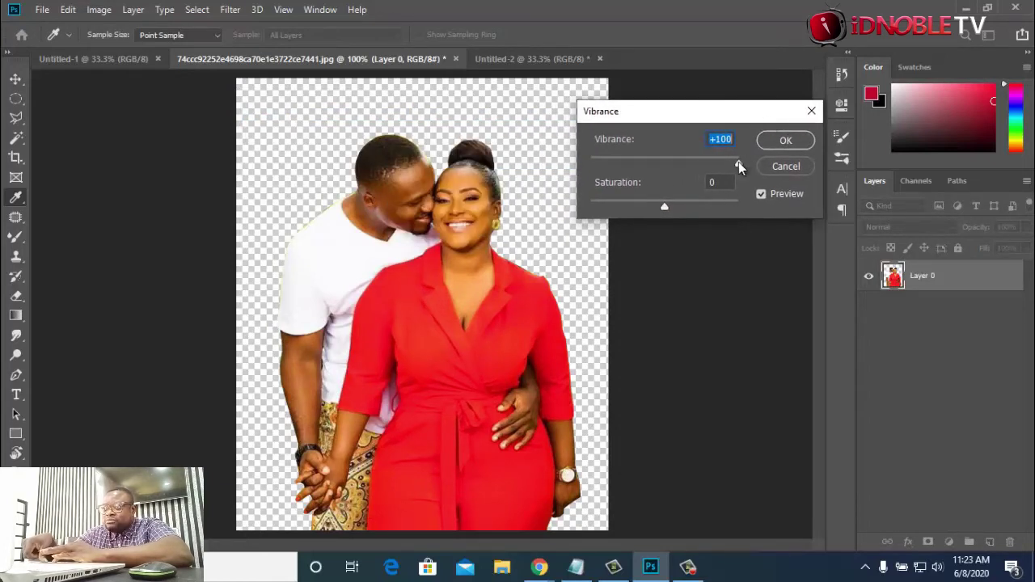
mouse_move(738, 165)
left_mouse_down()
mouse_move(623, 169)
mouse_move(747, 164)
left_mouse_up()
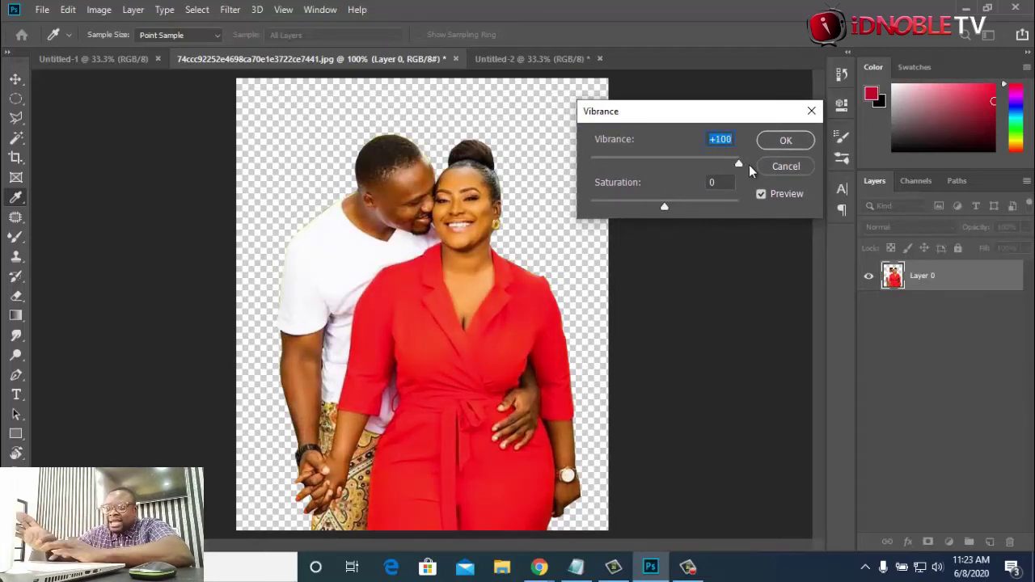
left_click(793, 145)
key("l")
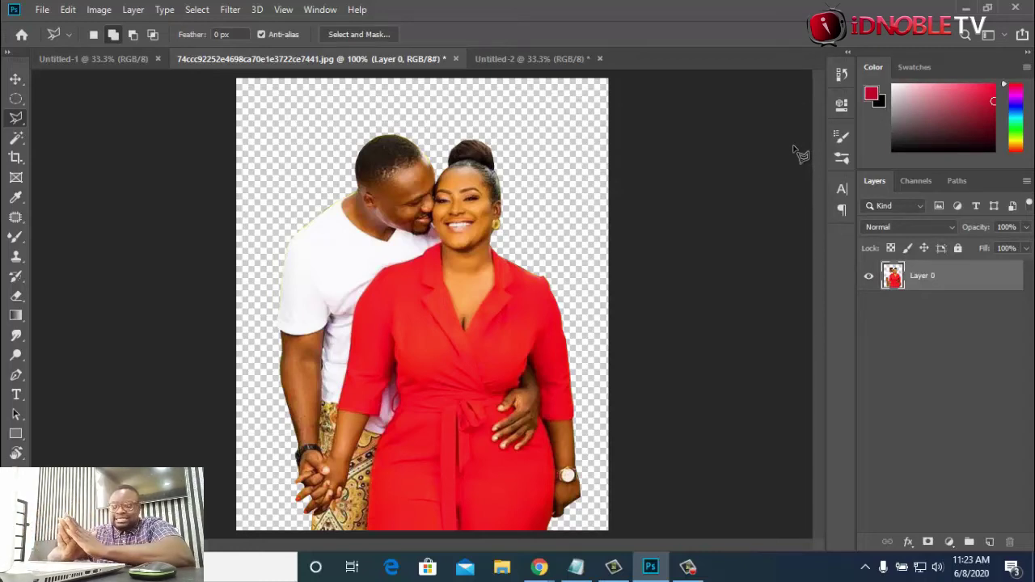
Open redefinefourseasons-1.jpg from the Downloads folder as a new document
left_click(41, 10)
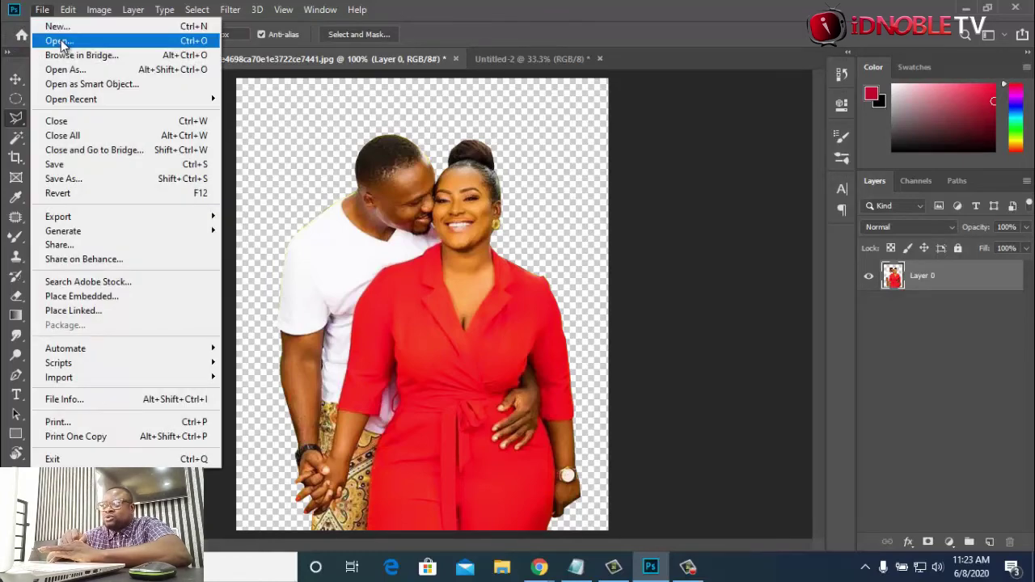
left_click(62, 42)
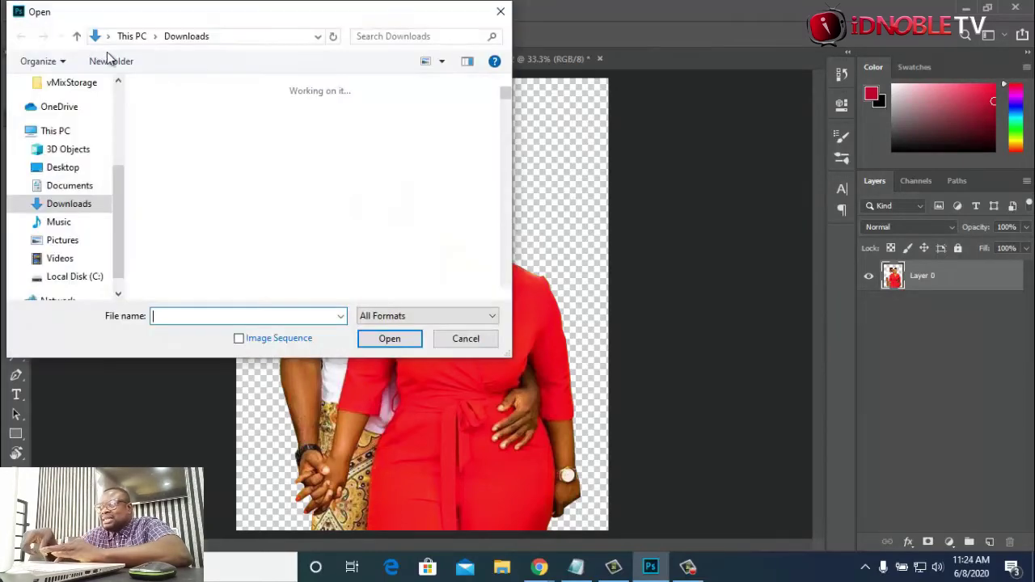
scroll(231, 129, "down", 10)
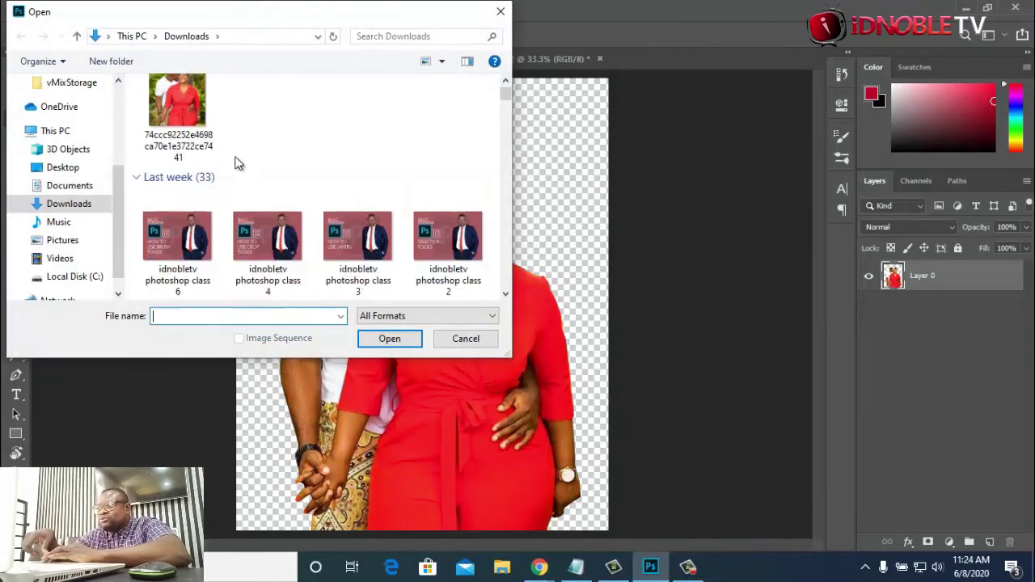
scroll(237, 154, "down", 10)
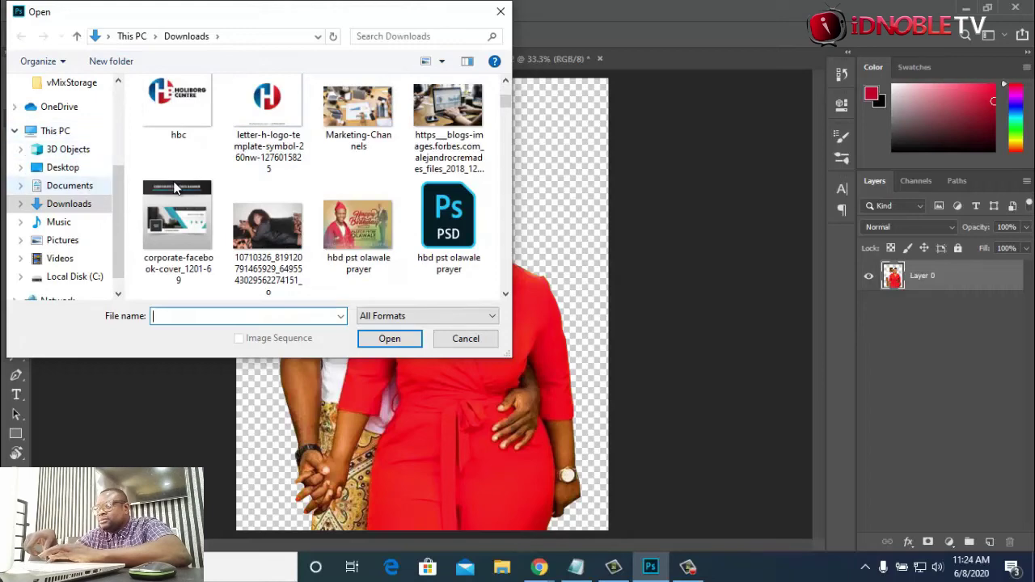
scroll(315, 196, "down", 3)
scroll(316, 196, "down", 10)
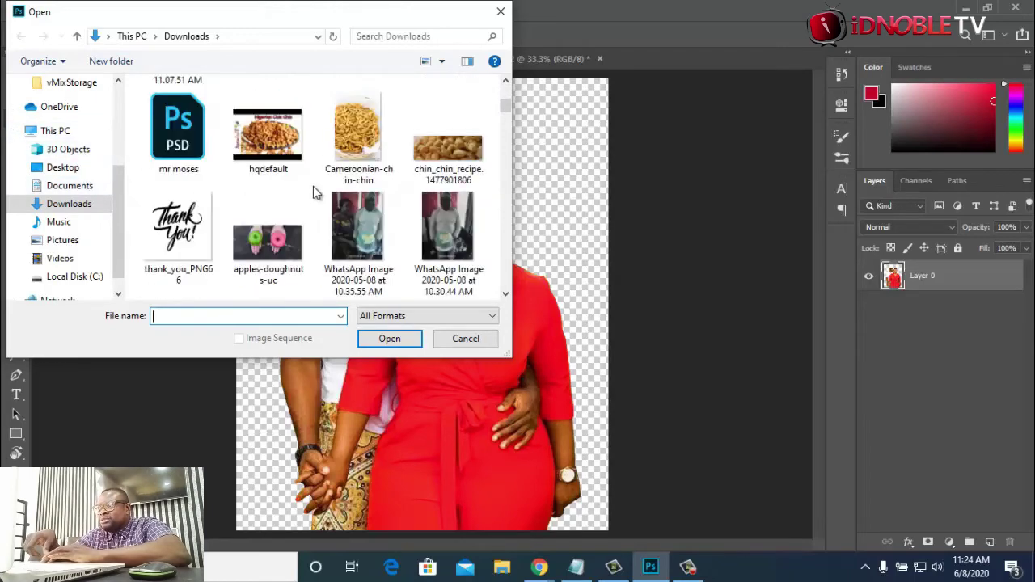
scroll(317, 180, "up", 2)
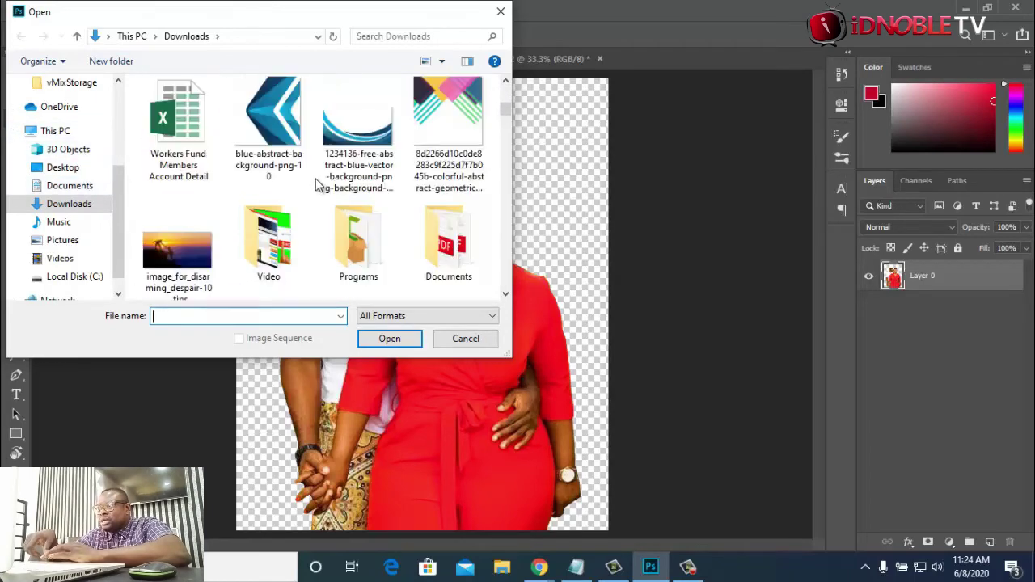
left_click(200, 256)
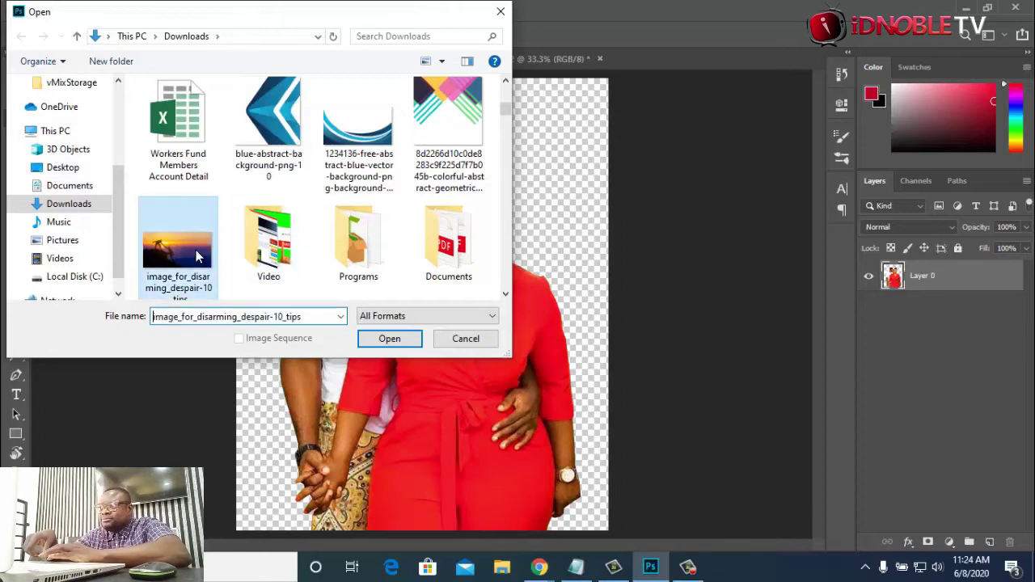
scroll(348, 194, "up", 3)
scroll(361, 191, "up", 6)
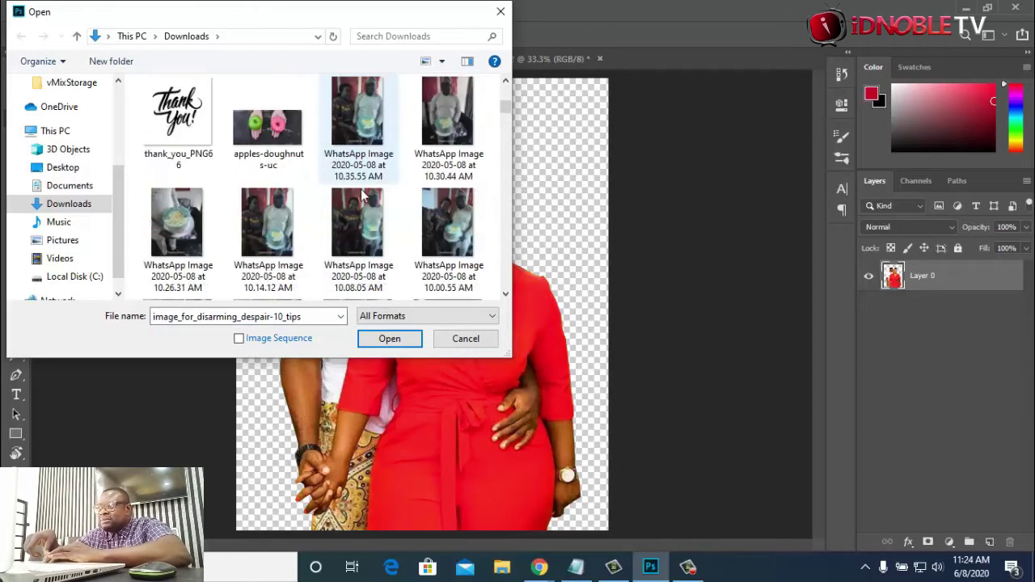
scroll(361, 194, "up", 10)
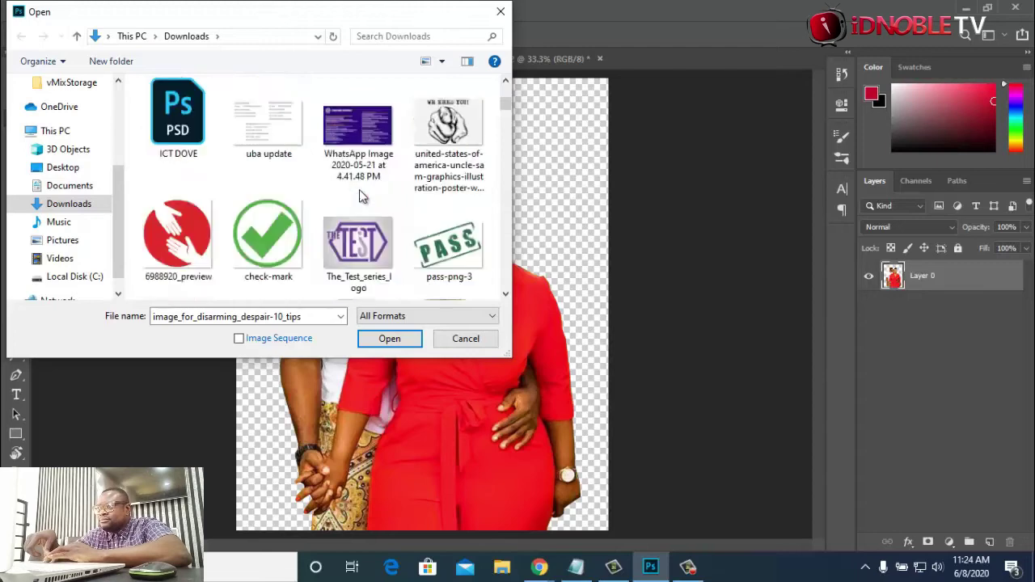
scroll(357, 197, "up", 3)
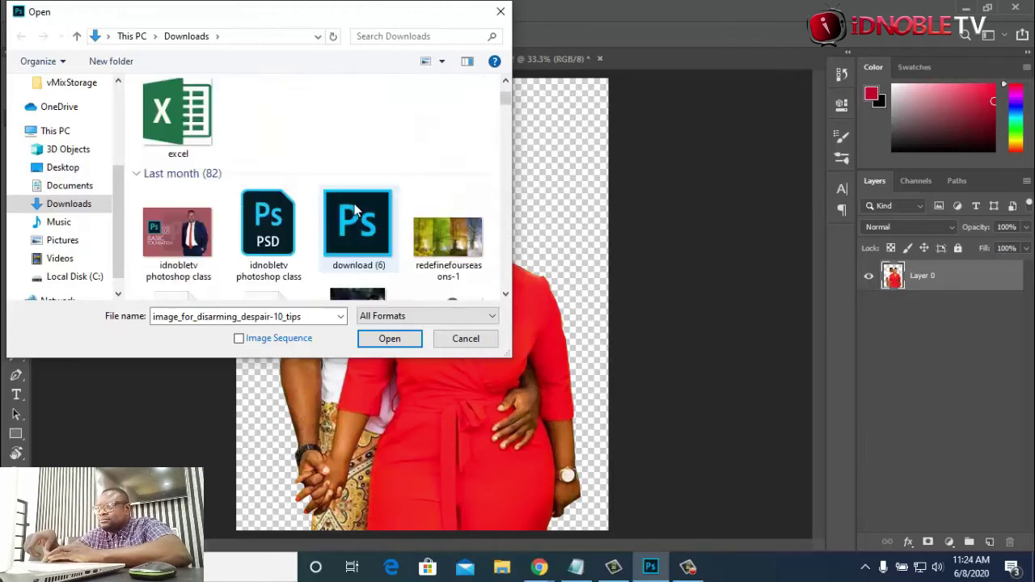
left_click(443, 243)
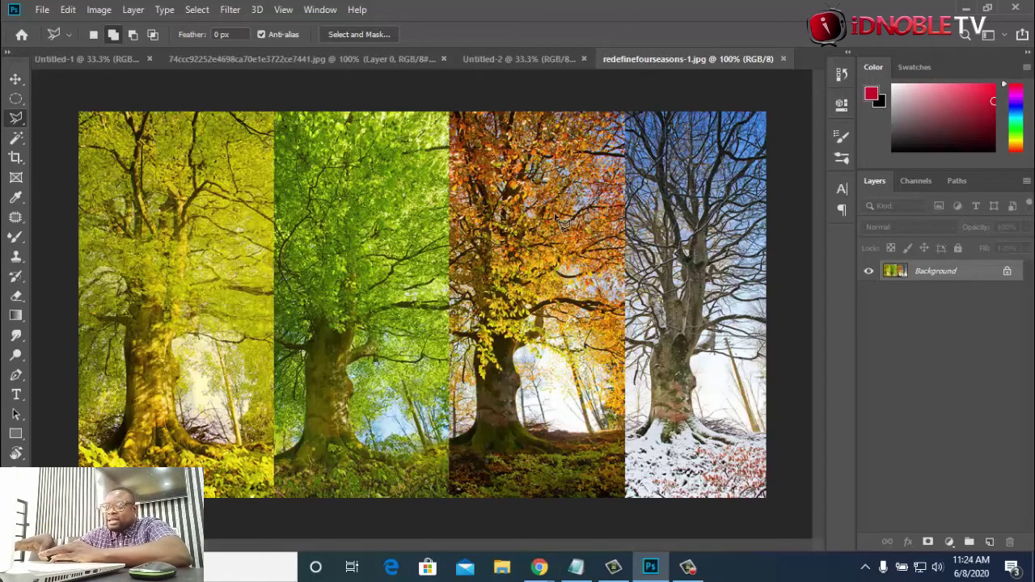
Drag the tree photo into the couple document as Layer 1
left_click(476, 234)
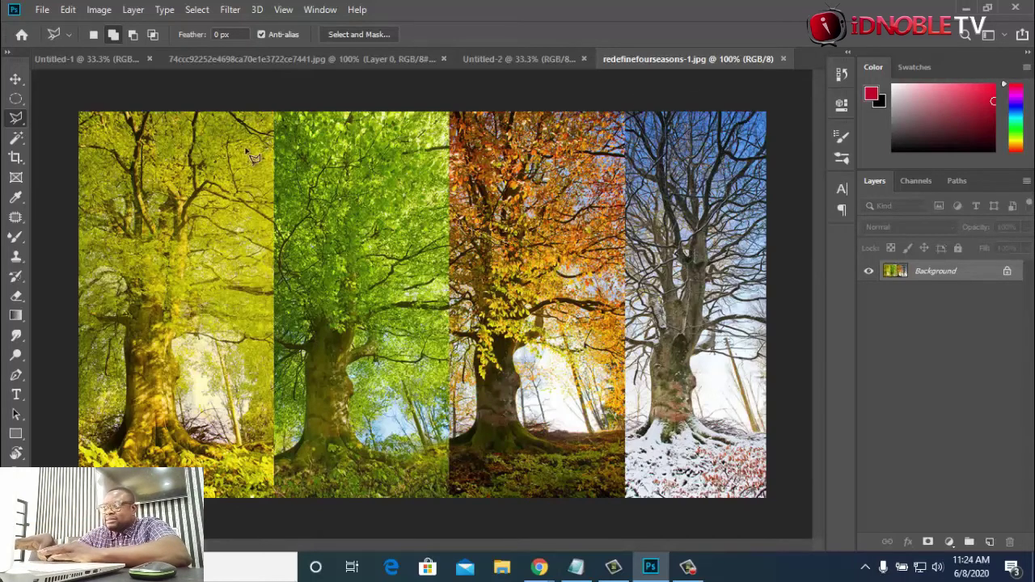
double_click(272, 206)
left_click(476, 219)
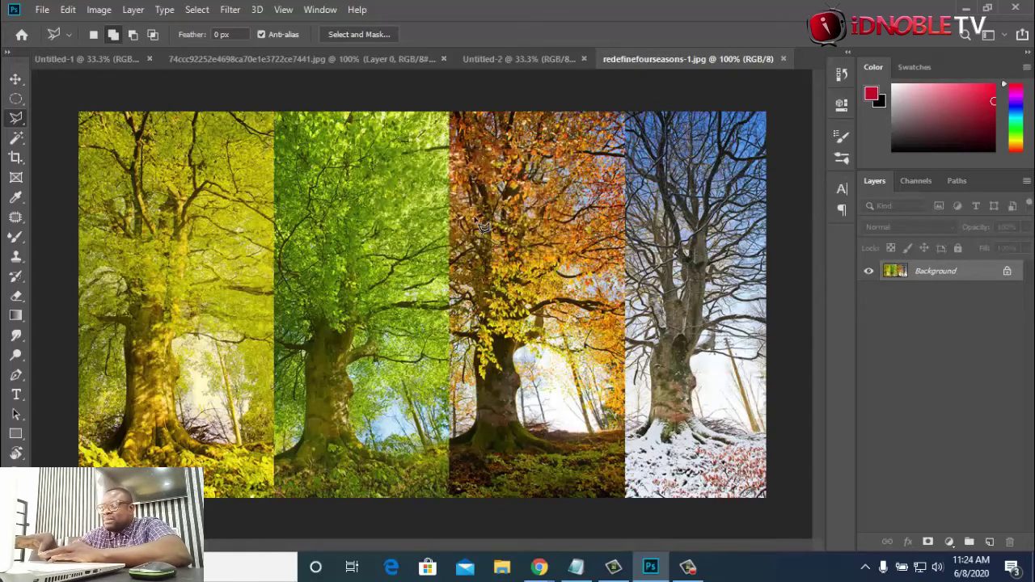
left_click(15, 78)
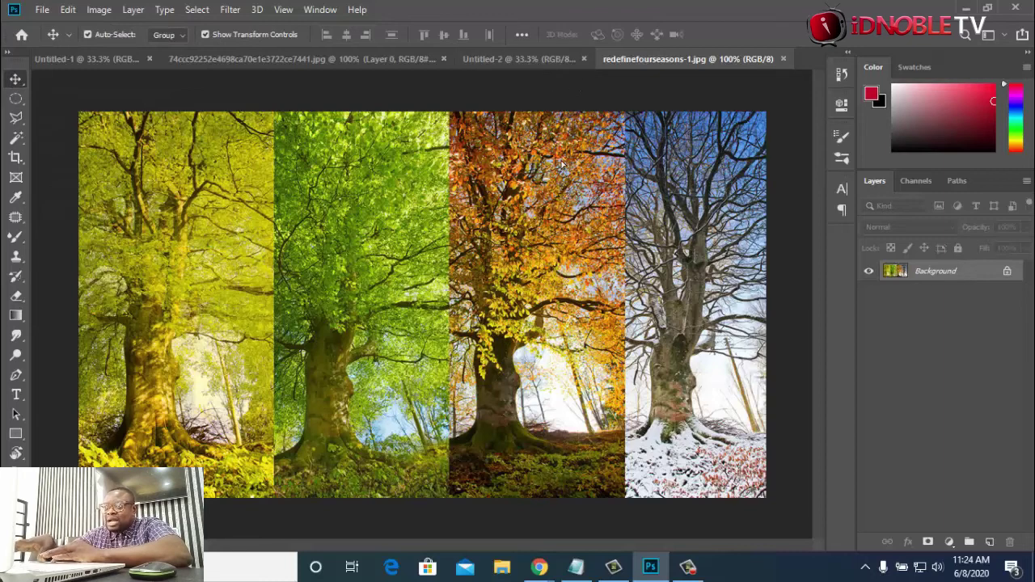
left_click_drag(560, 168, 399, 167)
left_click_drag(347, 186, 345, 186)
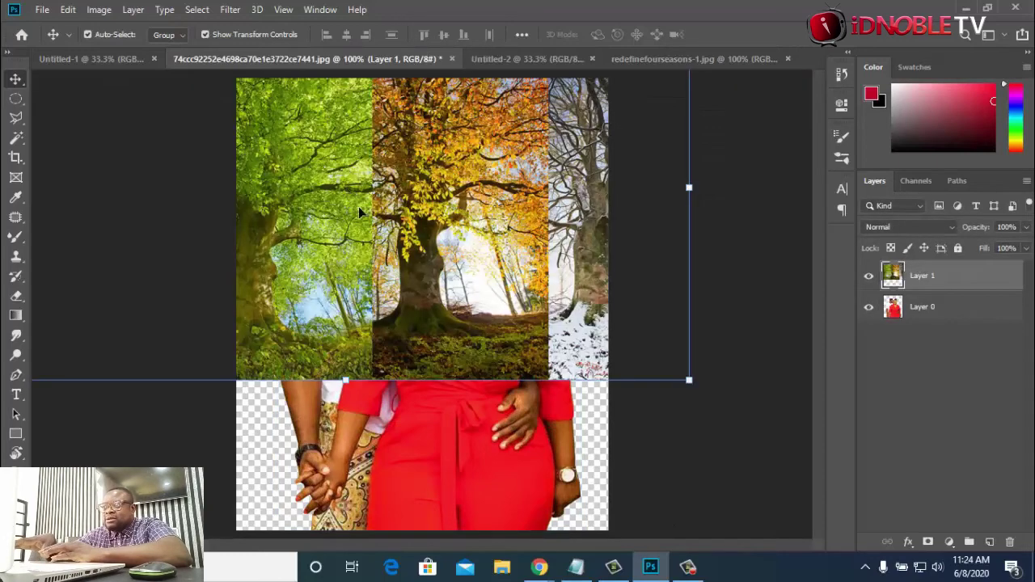
Scale the tree layer to 125.10% and align it to fill the canvas
left_click_drag(399, 313, 408, 398)
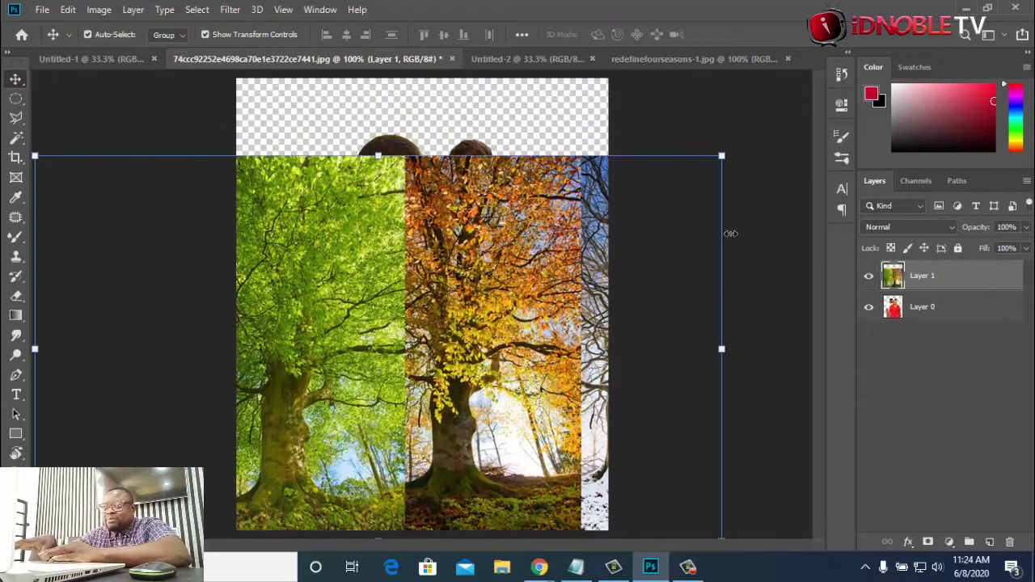
left_click_drag(725, 153, 840, 89)
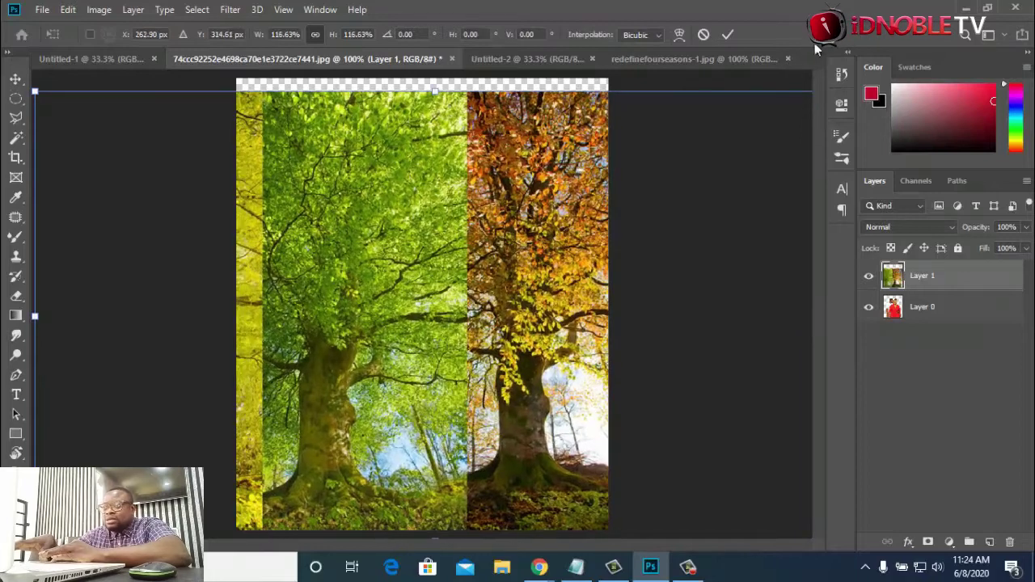
mouse_move(512, 281)
left_mouse_down()
mouse_move(513, 260)
mouse_move(512, 272)
left_mouse_up()
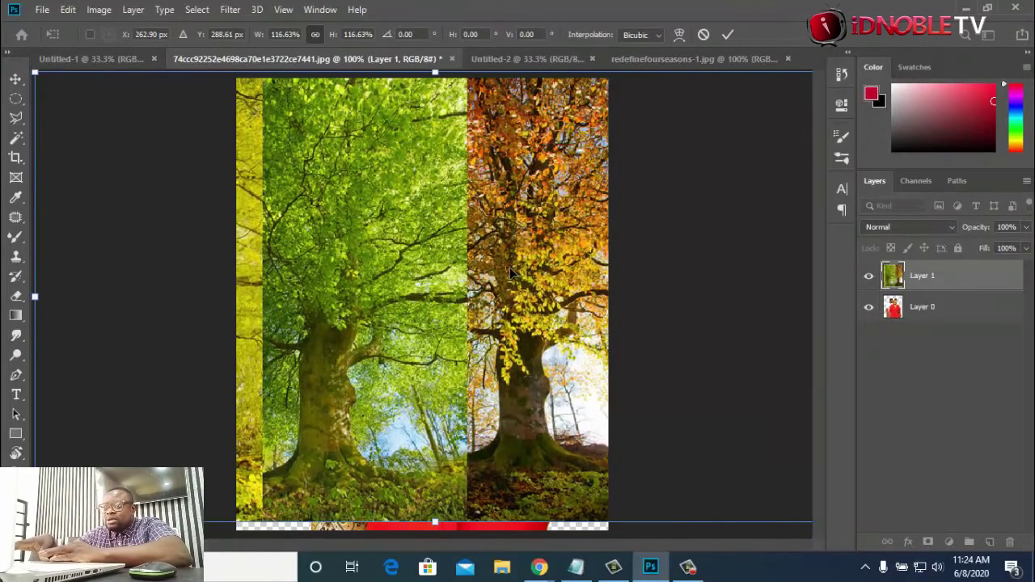
left_click_drag(466, 297, 514, 359)
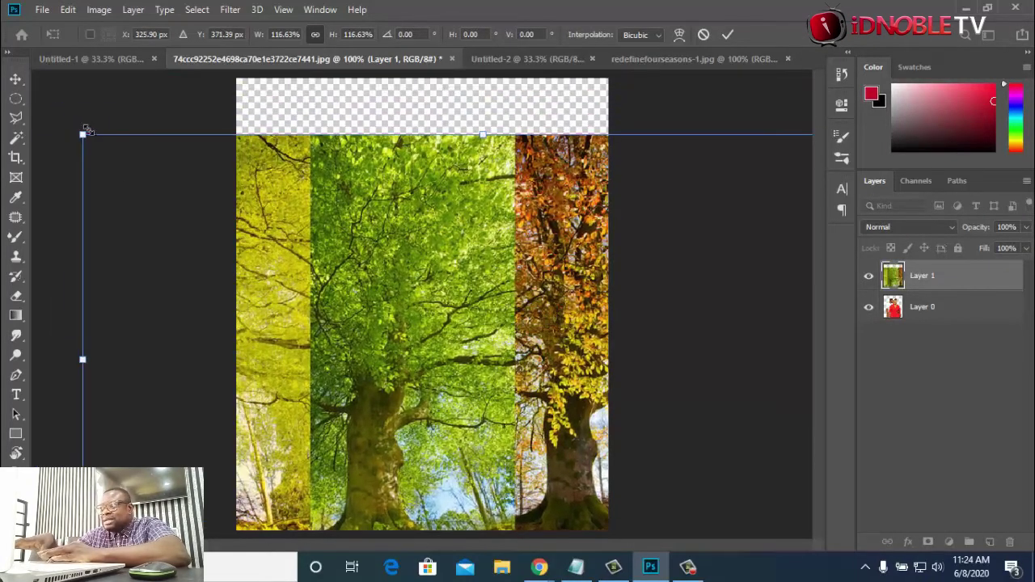
left_click_drag(69, 127, 30, 97)
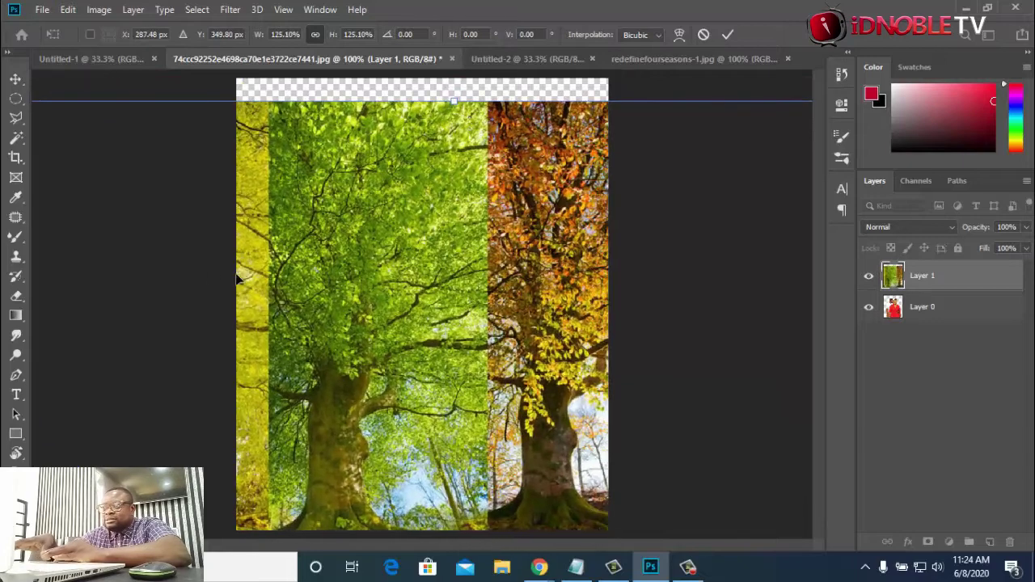
left_click_drag(282, 269, 242, 202)
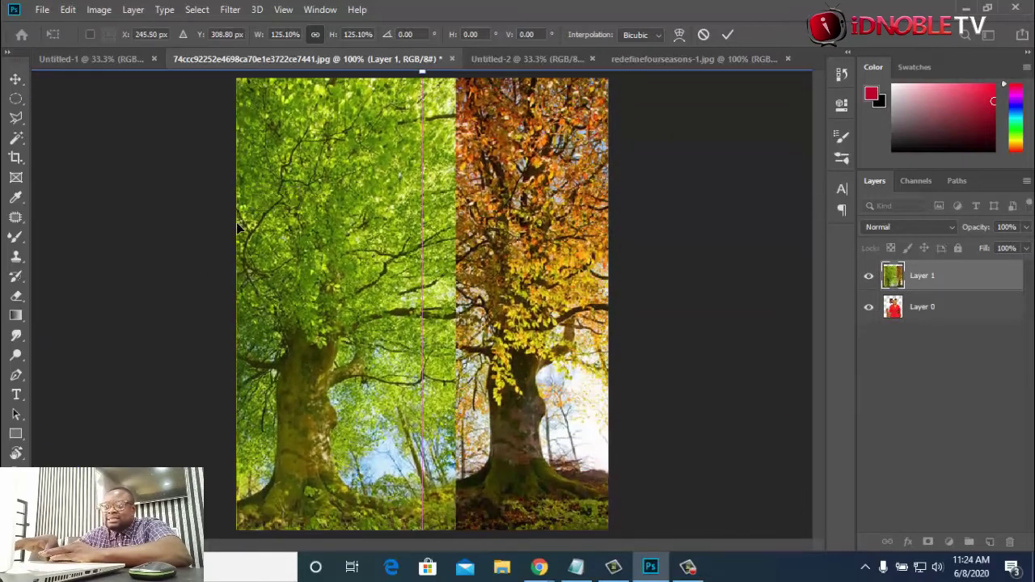
left_click(728, 34)
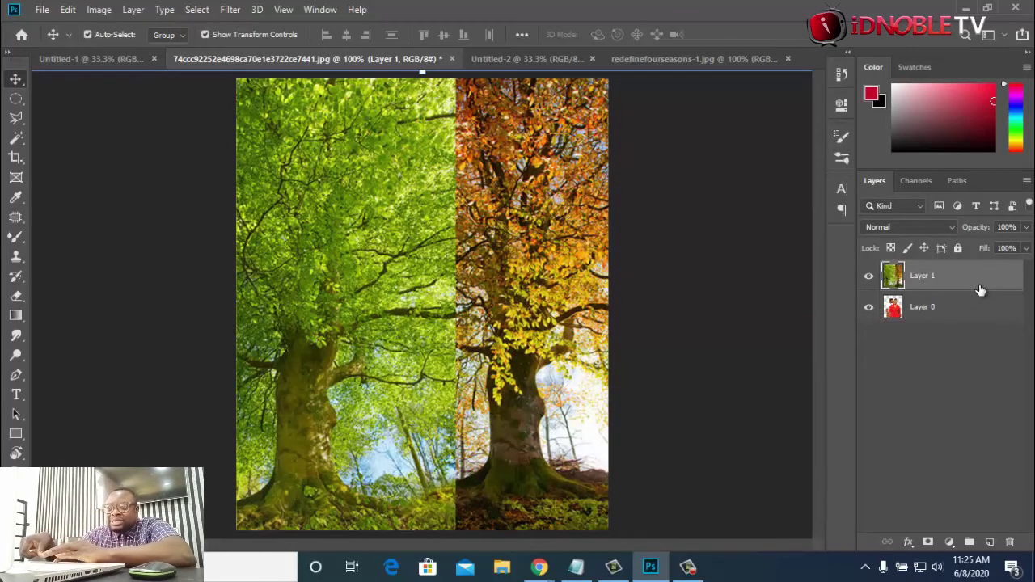
Move the couple's Layer 0 above the tree Layer 1 and deselect it
left_click_drag(975, 308, 975, 271)
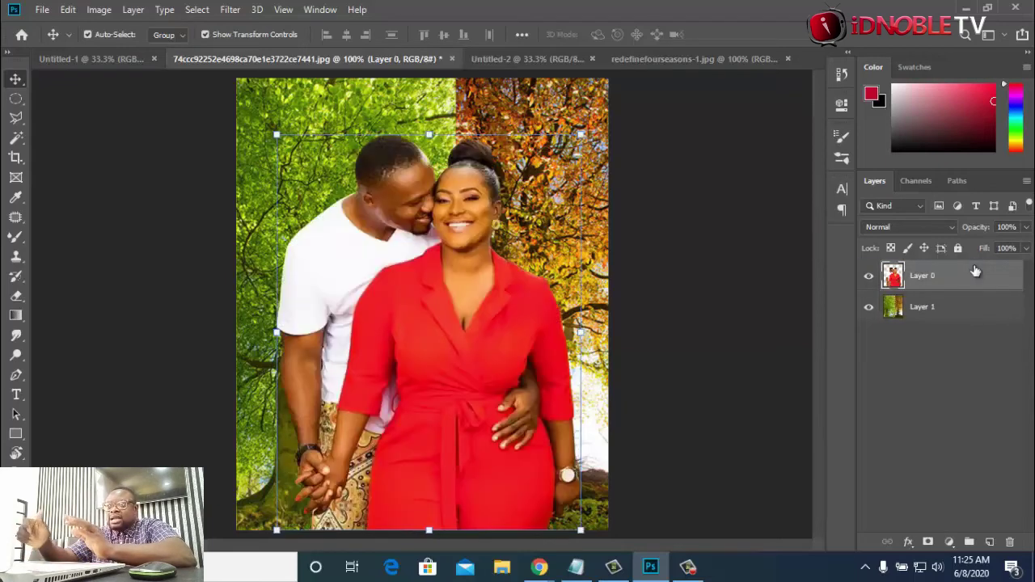
left_click(617, 288)
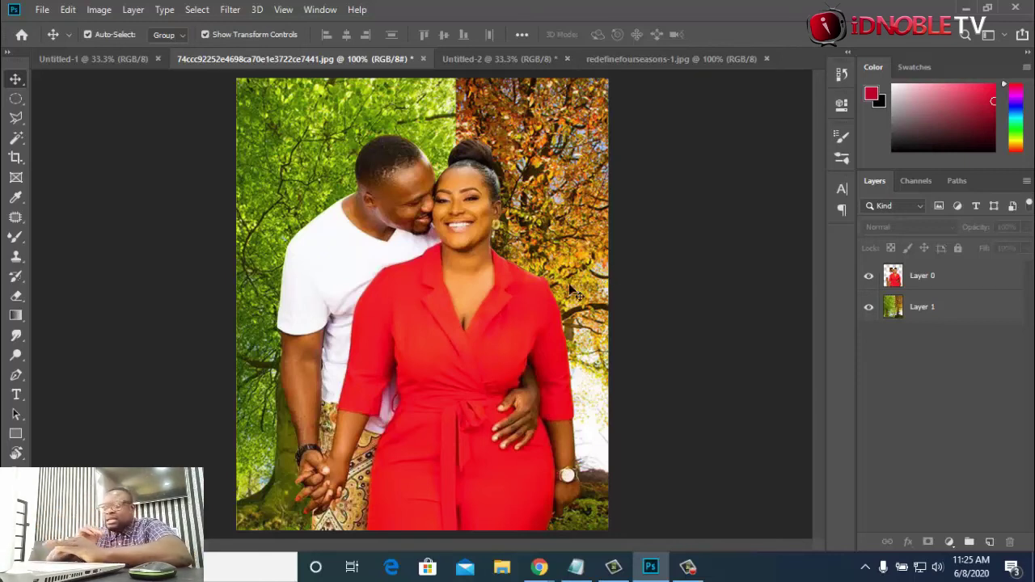
left_click(16, 431)
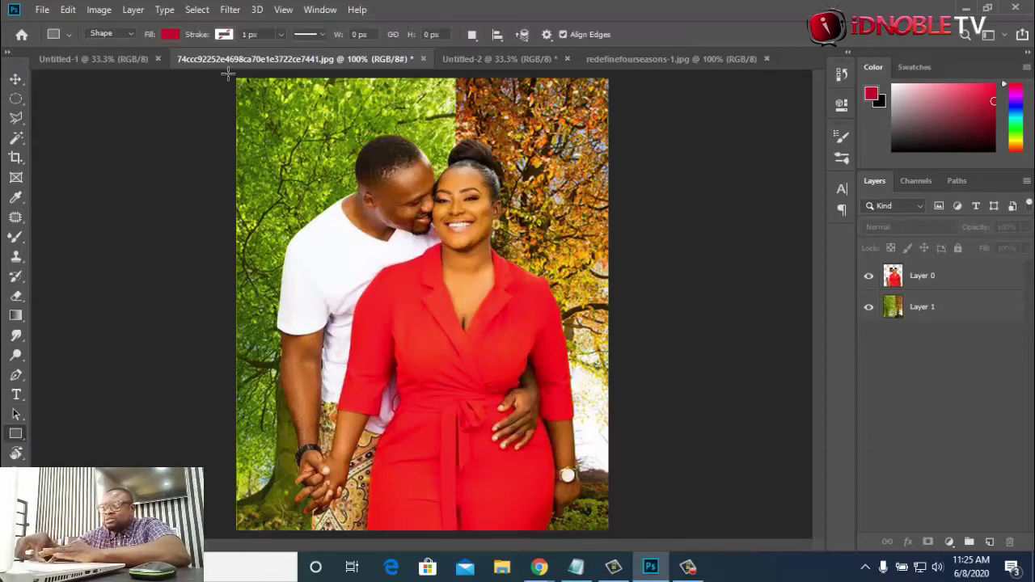
Draw a red 527 x 609 px rectangle over the canvas and place it below the couple
left_click_drag(228, 74, 627, 534)
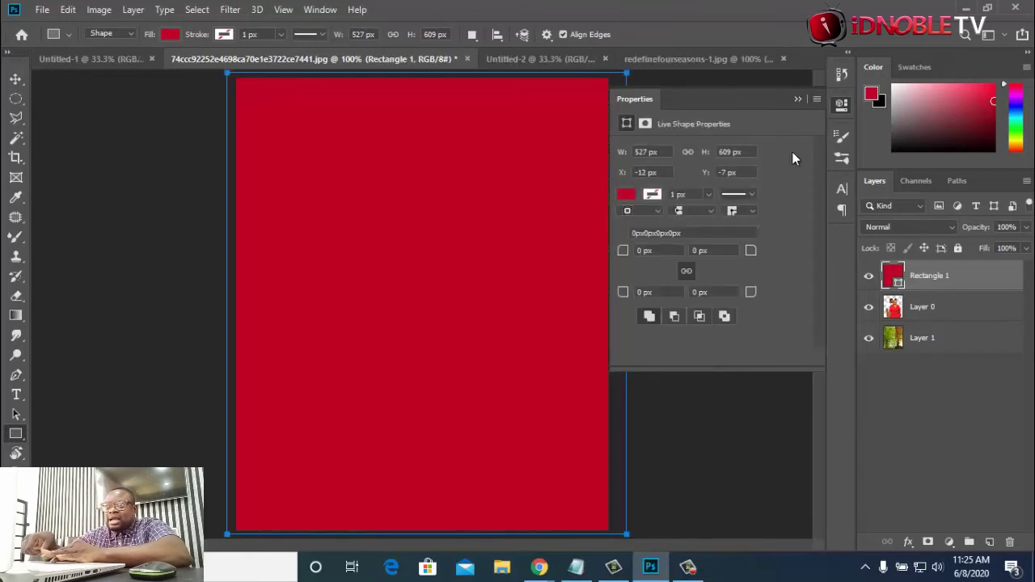
left_click(799, 99)
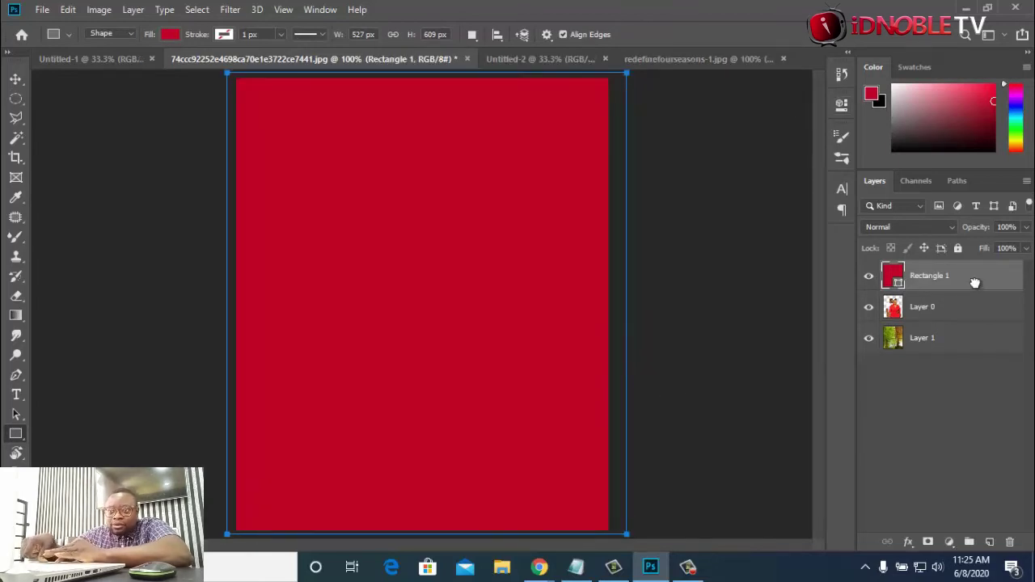
left_click_drag(977, 280, 971, 321)
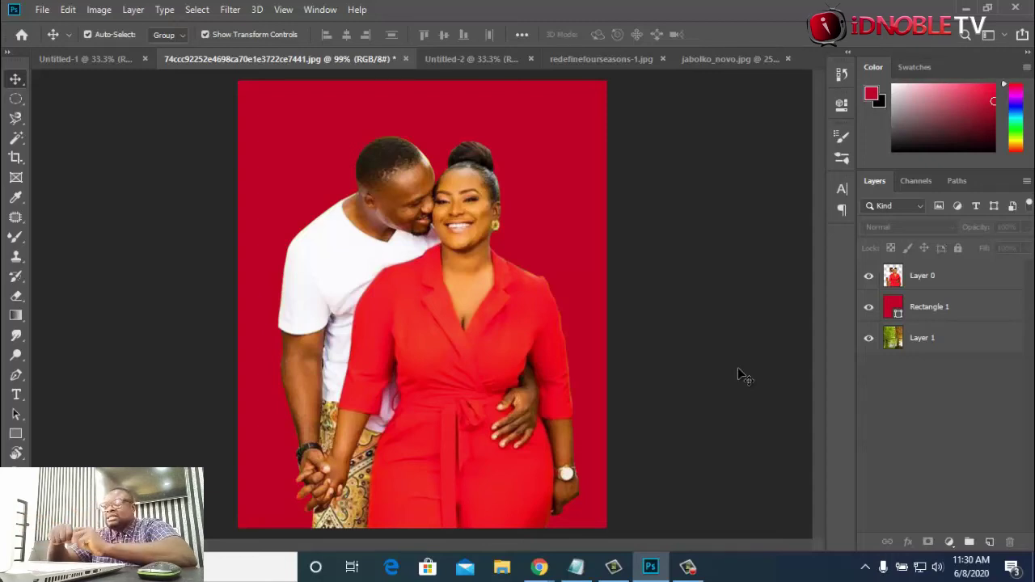
Open the jabolko_novo apple image
left_click(42, 10)
left_click(51, 40)
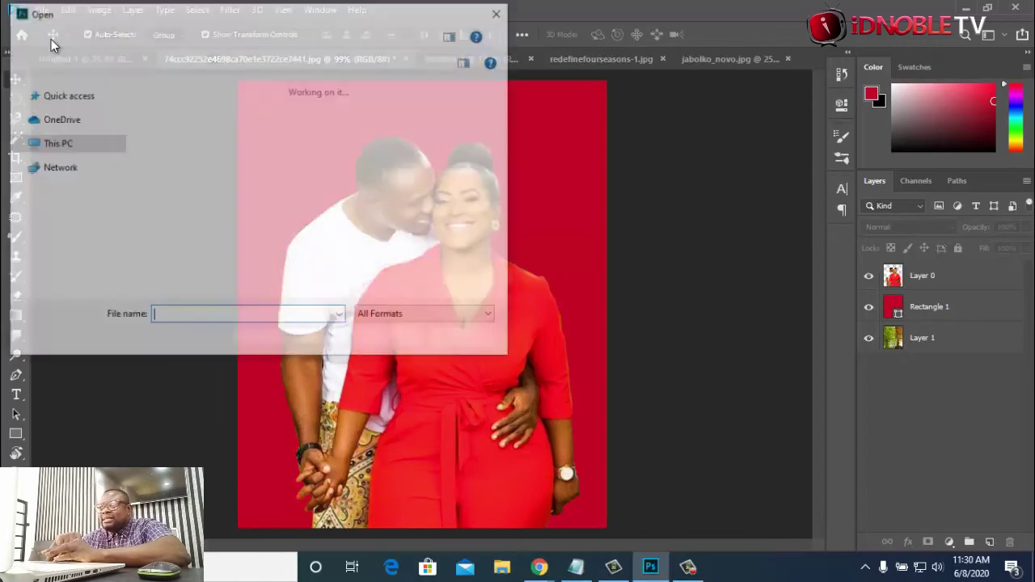
scroll(259, 222, "down", 3)
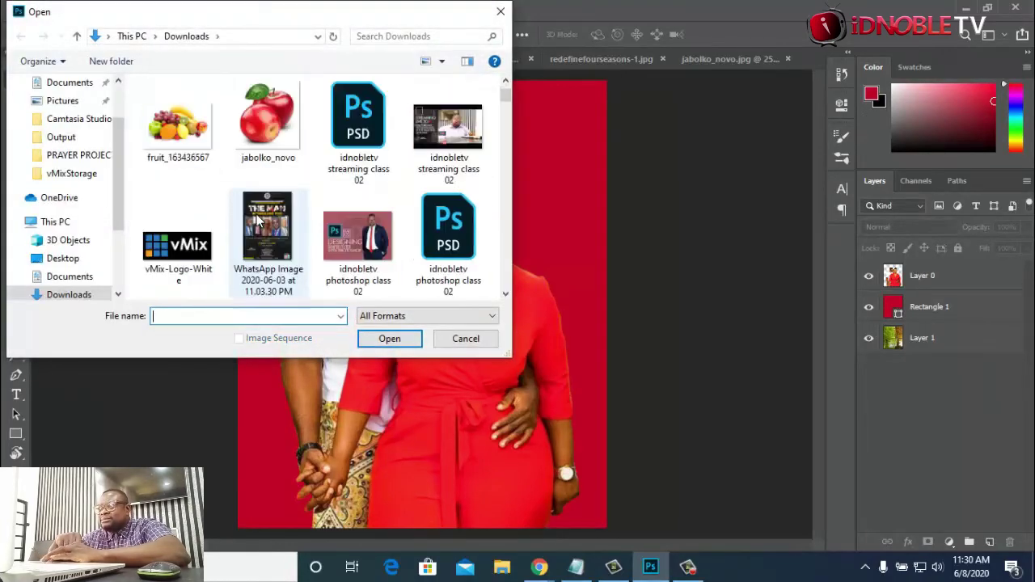
left_click(264, 165)
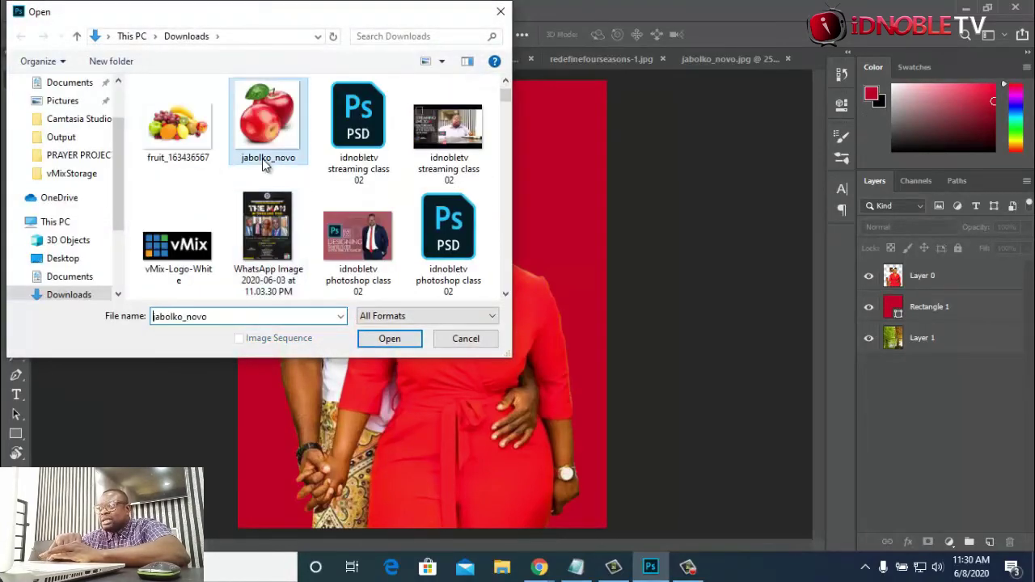
left_click(390, 338)
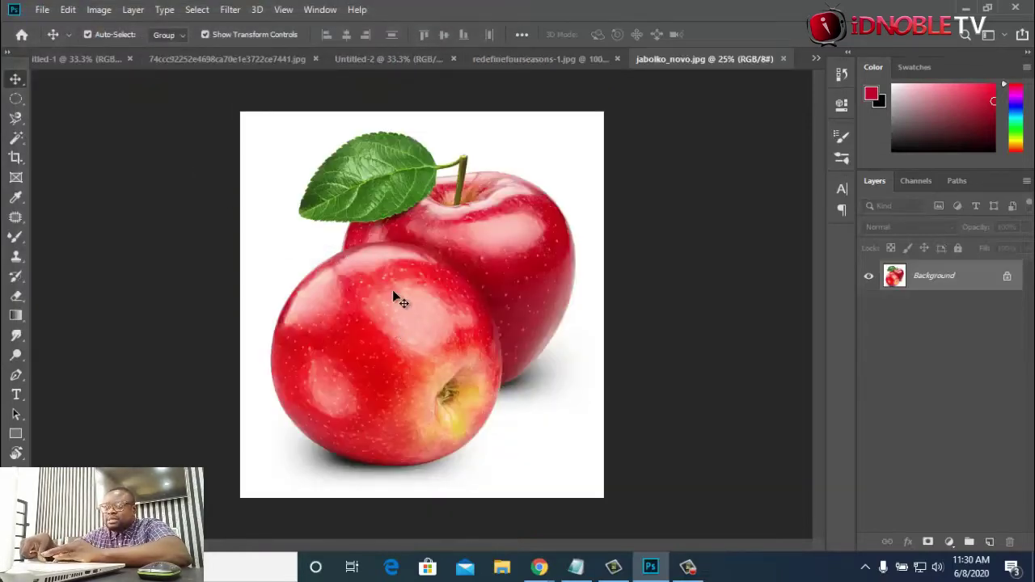
Shrink the apple layer in the couple document to 14.38% and zoom back to full view
left_click(273, 62)
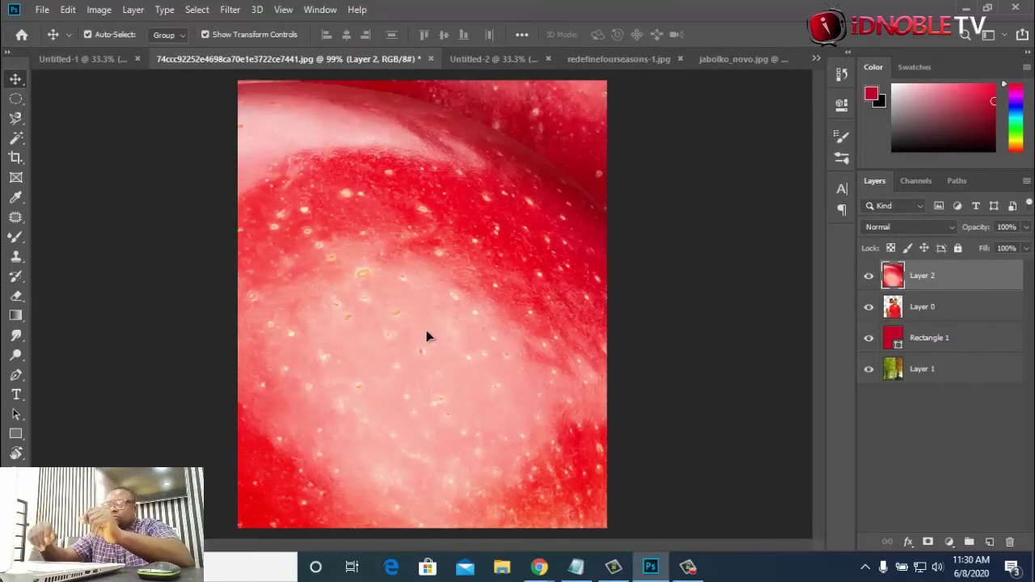
scroll(427, 333, "down", 5, "alt")
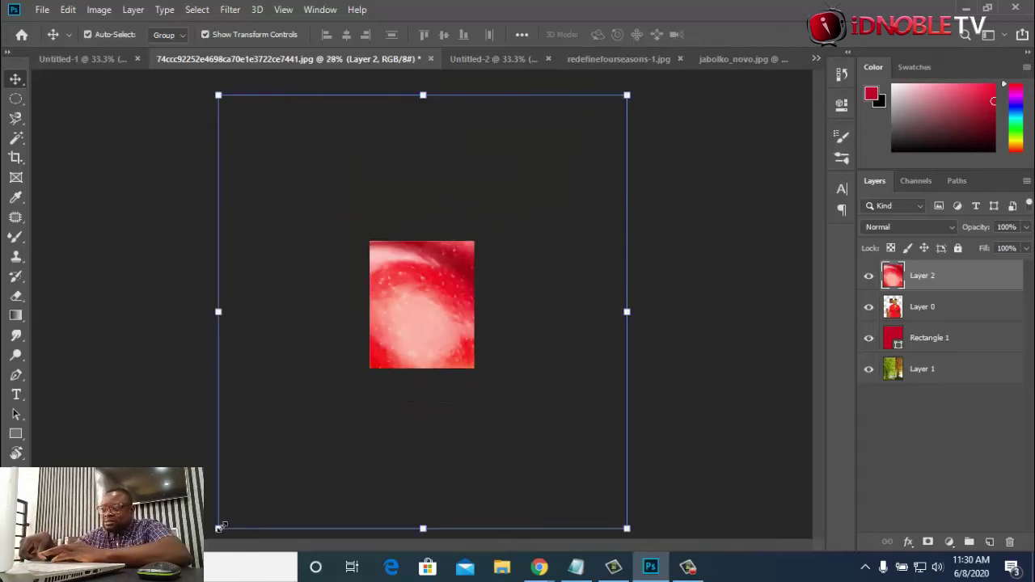
left_click_drag(219, 528, 378, 358)
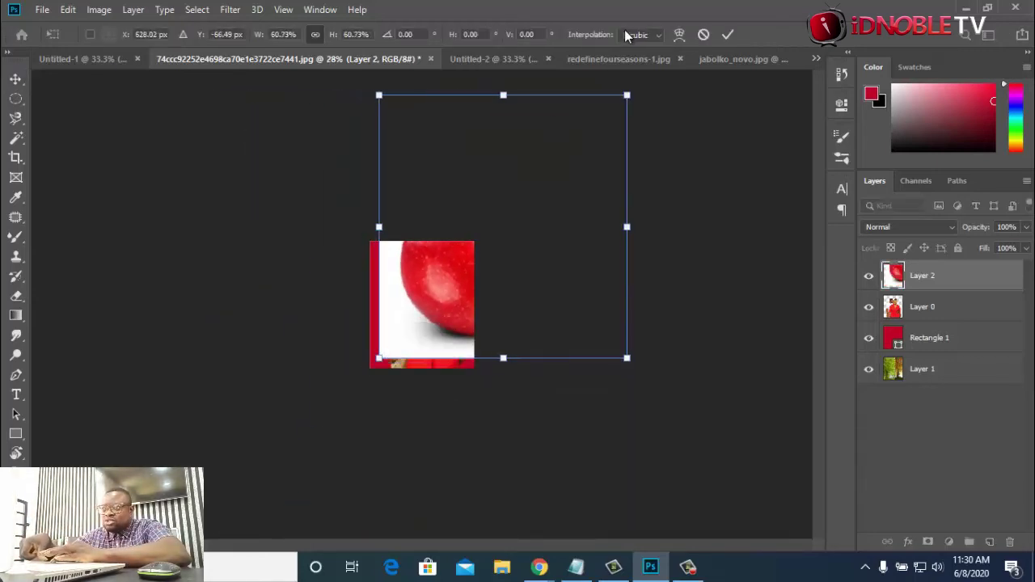
left_click_drag(624, 92, 434, 290)
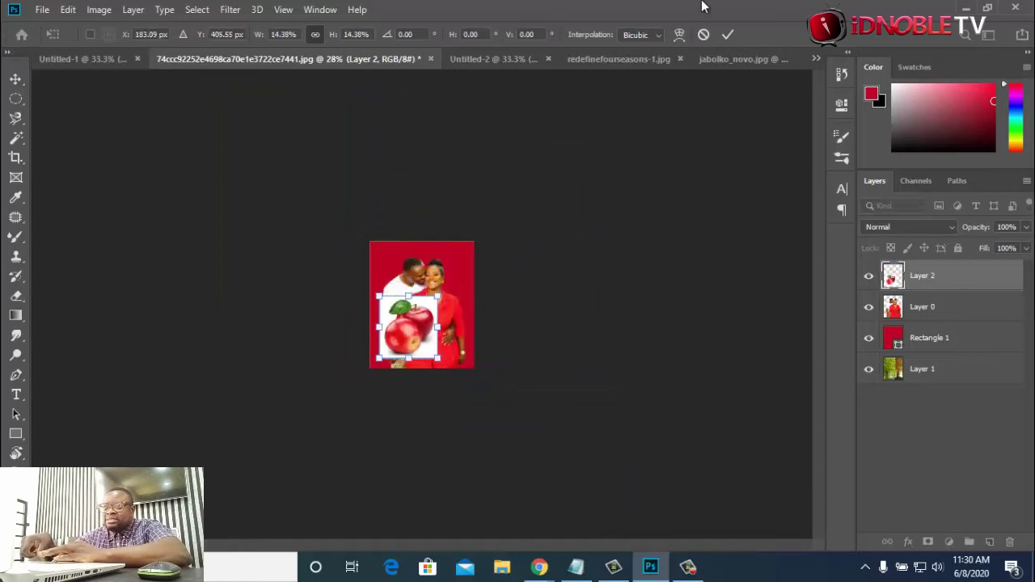
left_click(727, 35)
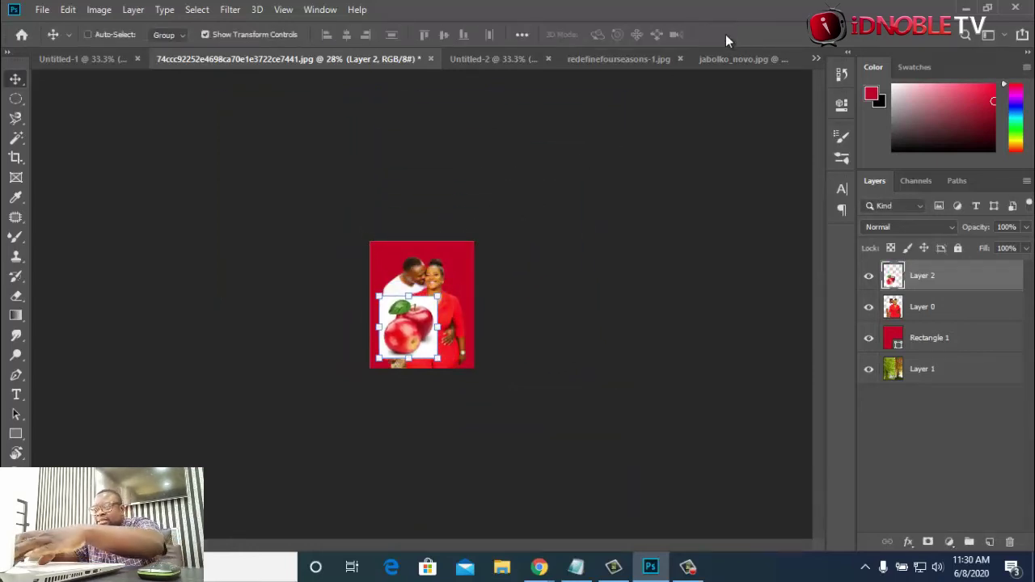
key("ctrl+0")
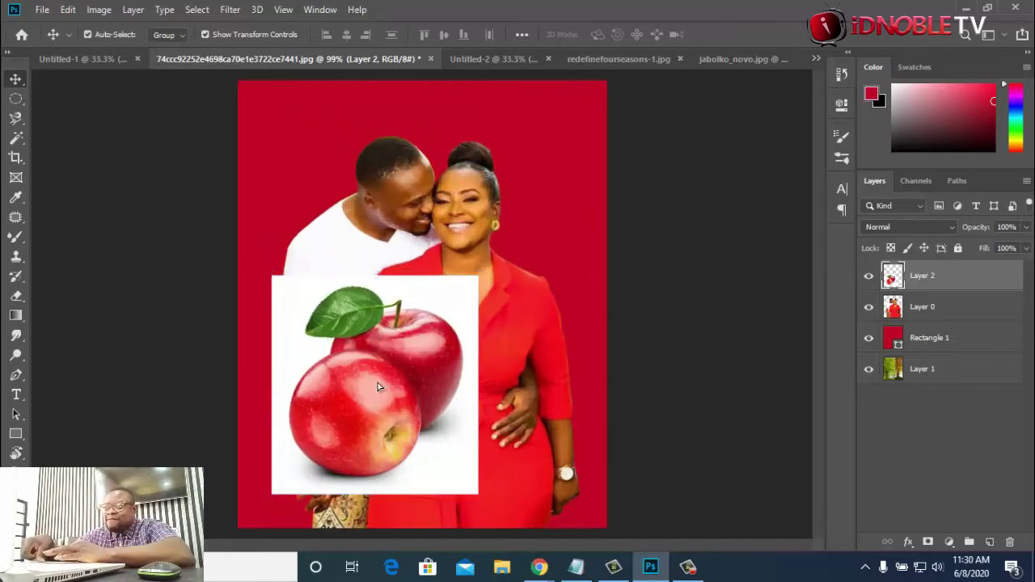
Move the apple over the couple and delete its white background and shadow using the Magic Wand
left_click_drag(377, 387, 441, 368)
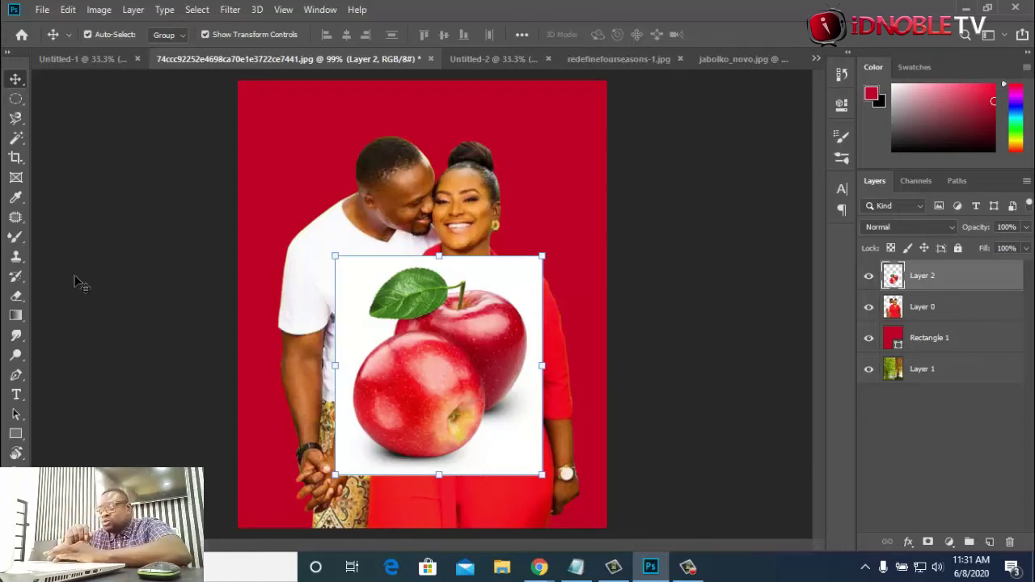
left_click(18, 141)
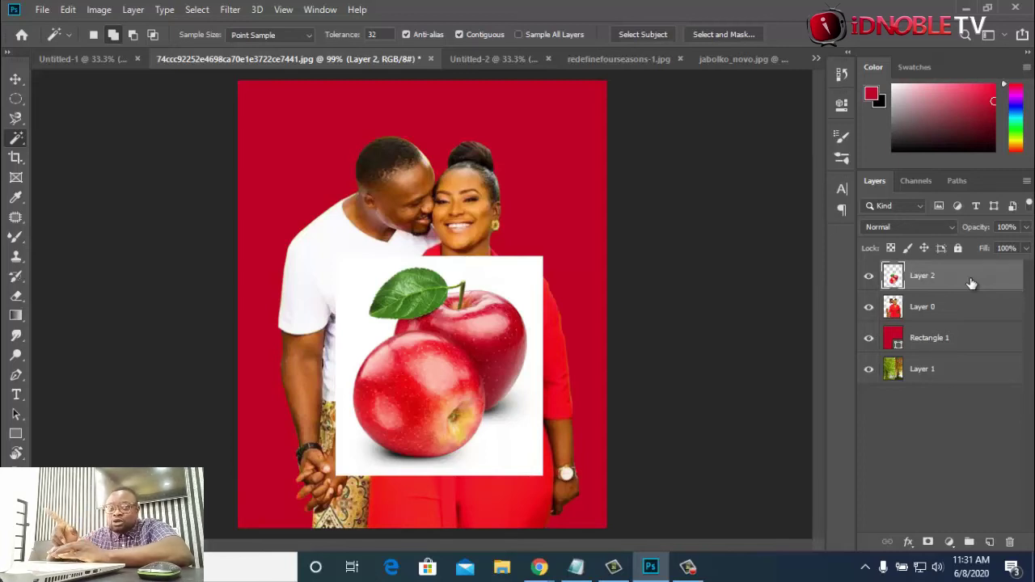
left_click(522, 295)
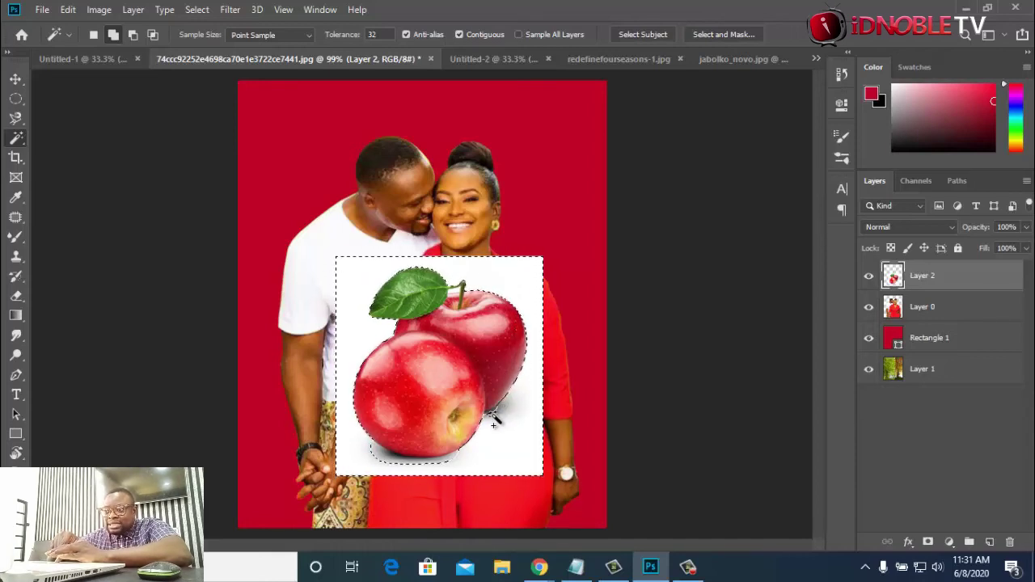
left_click(492, 421, "alt")
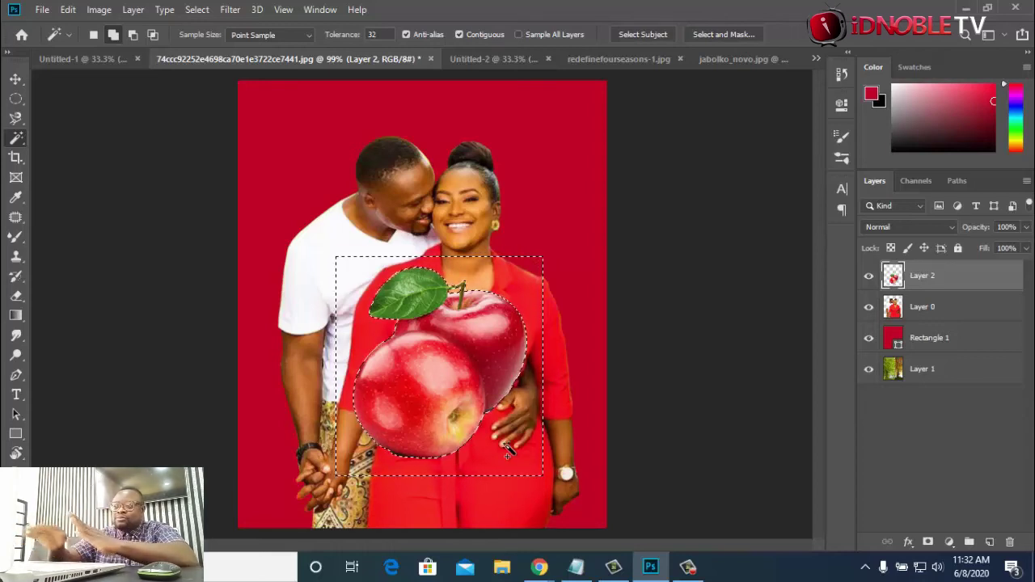
key("ctrl+d")
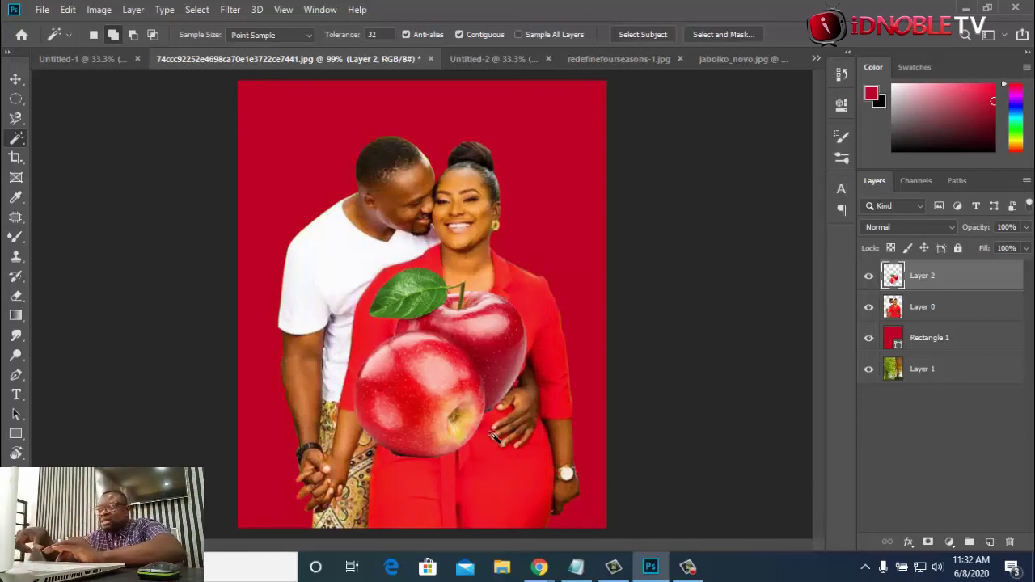
Resize the apple to about 49.74% and move it to the lower right beside the watch
left_click(16, 78)
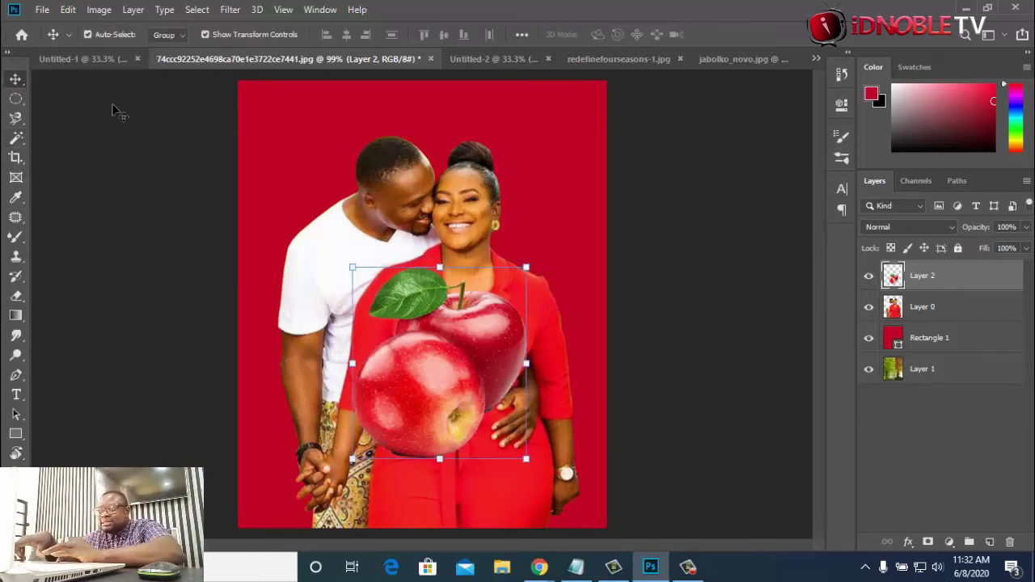
left_click_drag(531, 270, 423, 383)
left_click_drag(396, 435, 521, 492)
left_click_drag(547, 441, 563, 421)
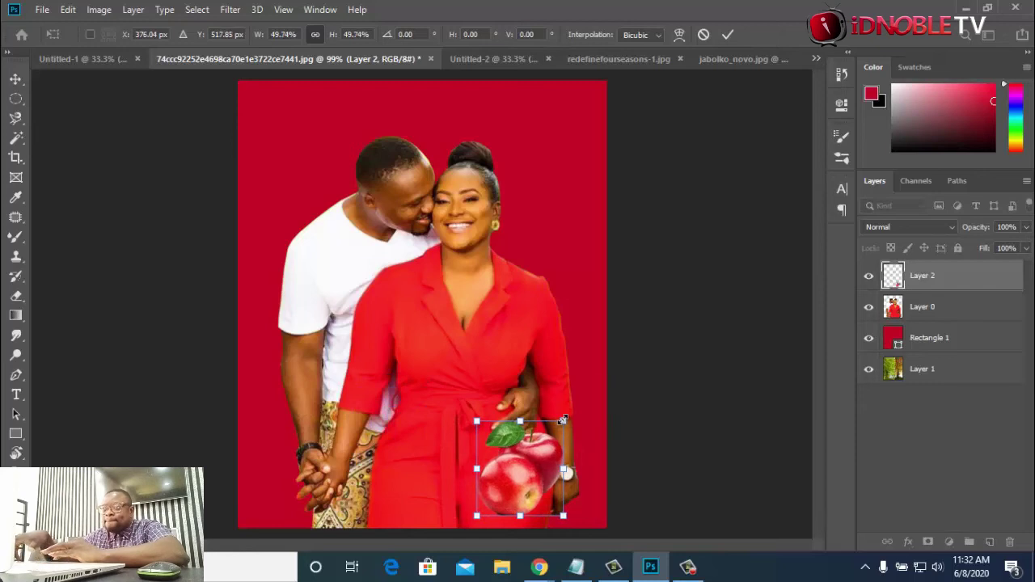
left_click(728, 34)
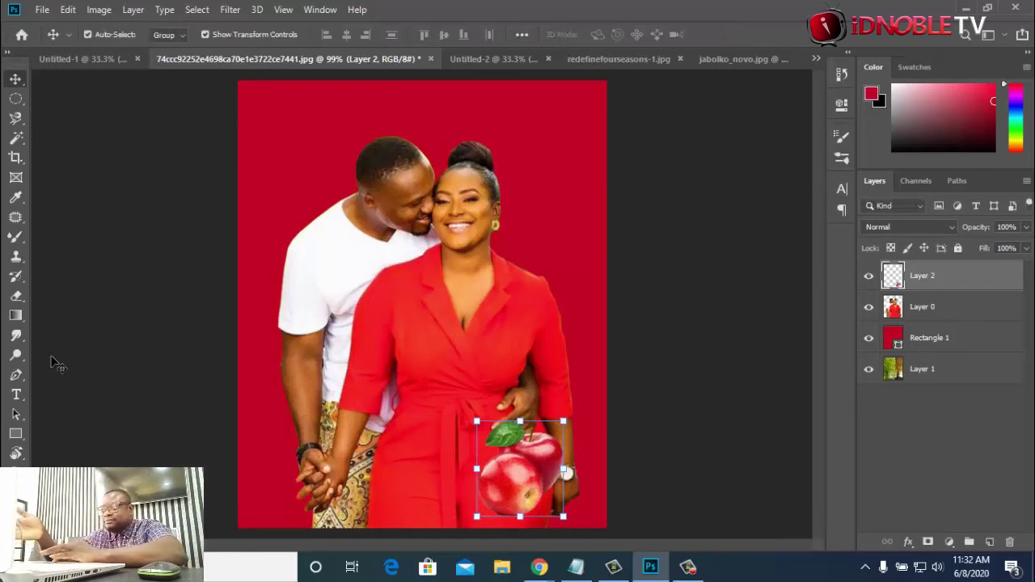
left_click(16, 396)
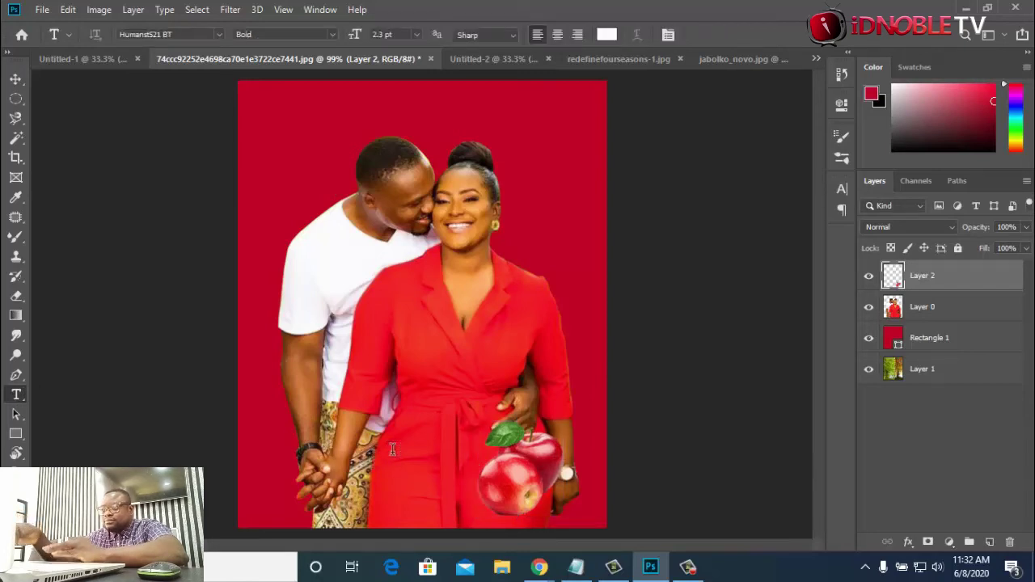
Add white 'APPLE LOVE' text near the bottom and scale it up to a large size
left_click(393, 450)
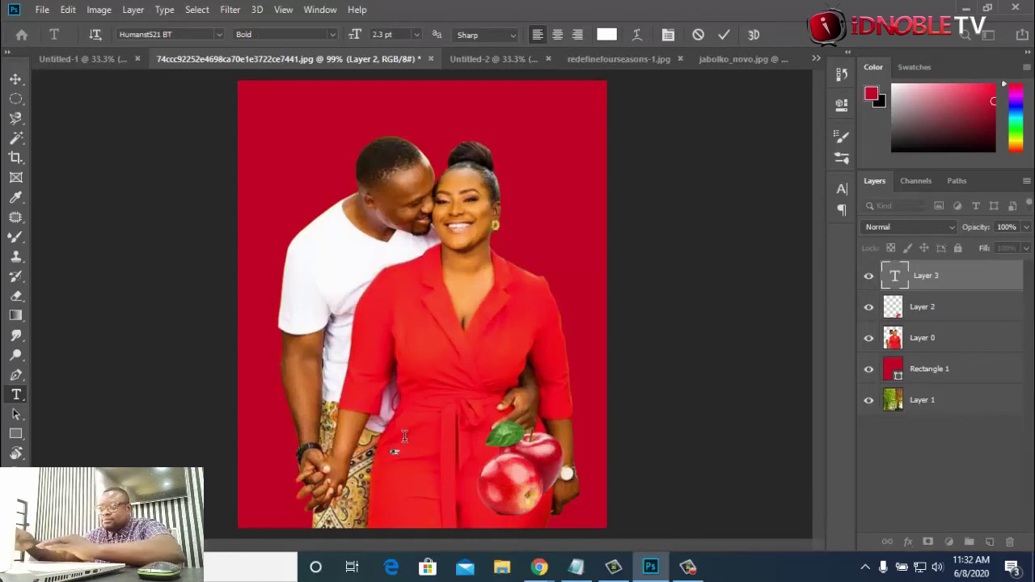
left_click(724, 34)
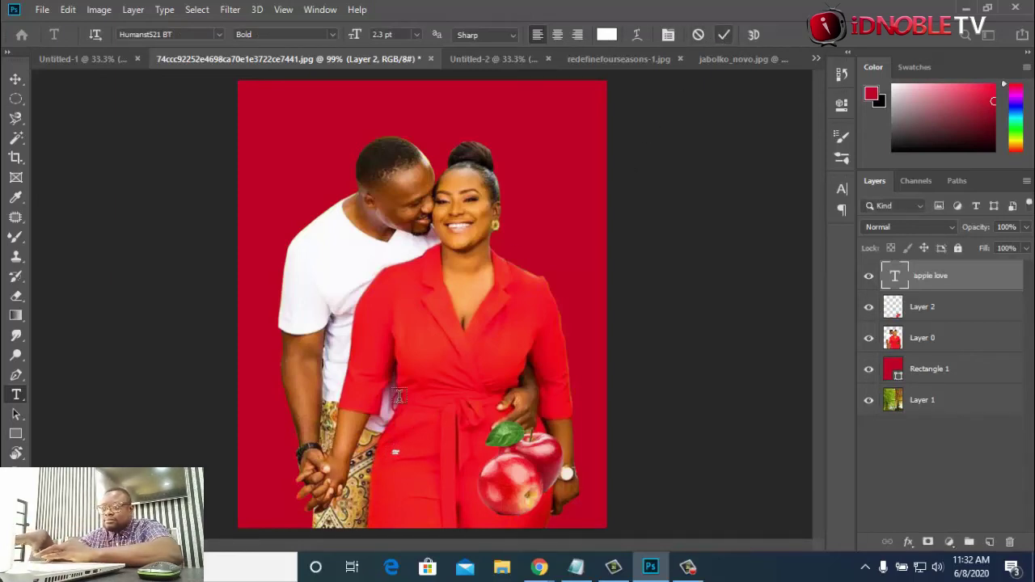
left_click(15, 78)
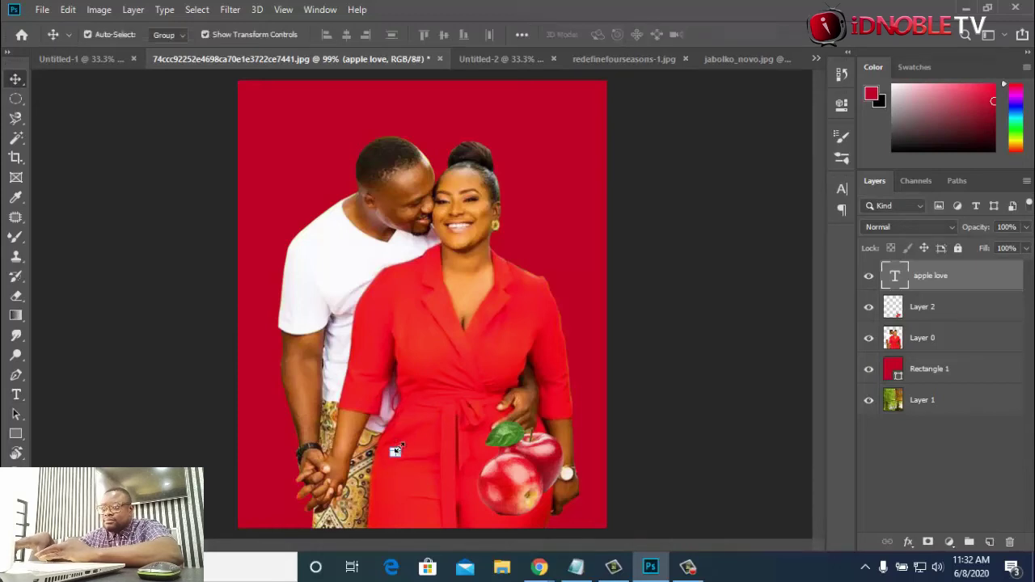
left_click_drag(395, 451, 434, 468)
left_click(728, 34)
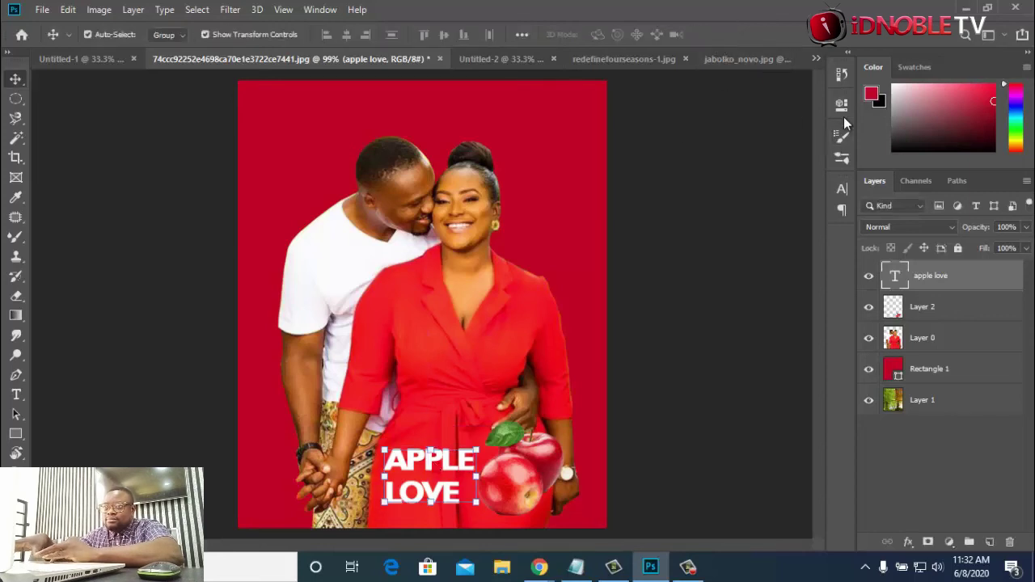
Right-align the APPLE LOVE text and position it just left of the apple
left_click(841, 188)
left_click(736, 182)
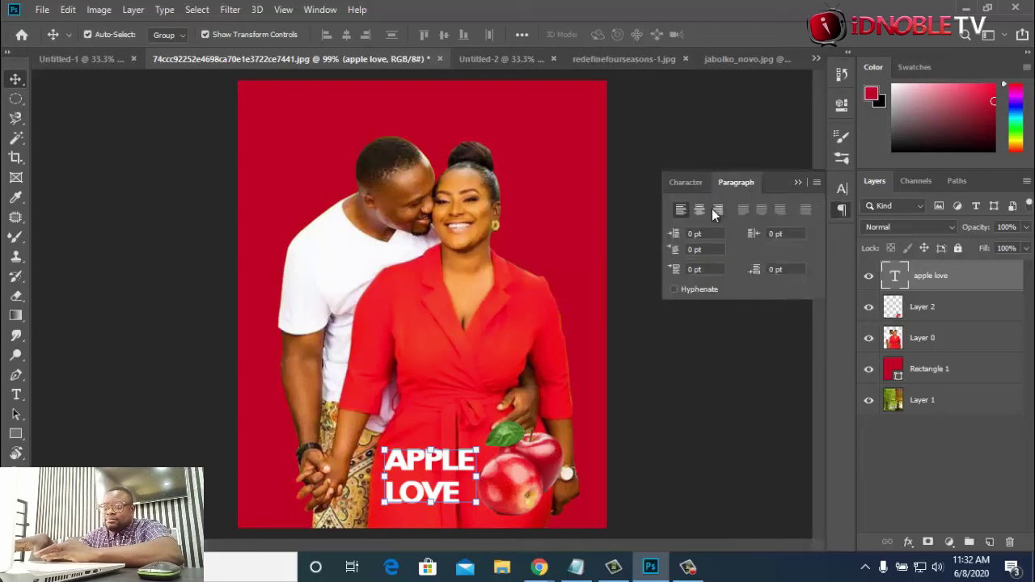
left_click(717, 210)
left_click(798, 182)
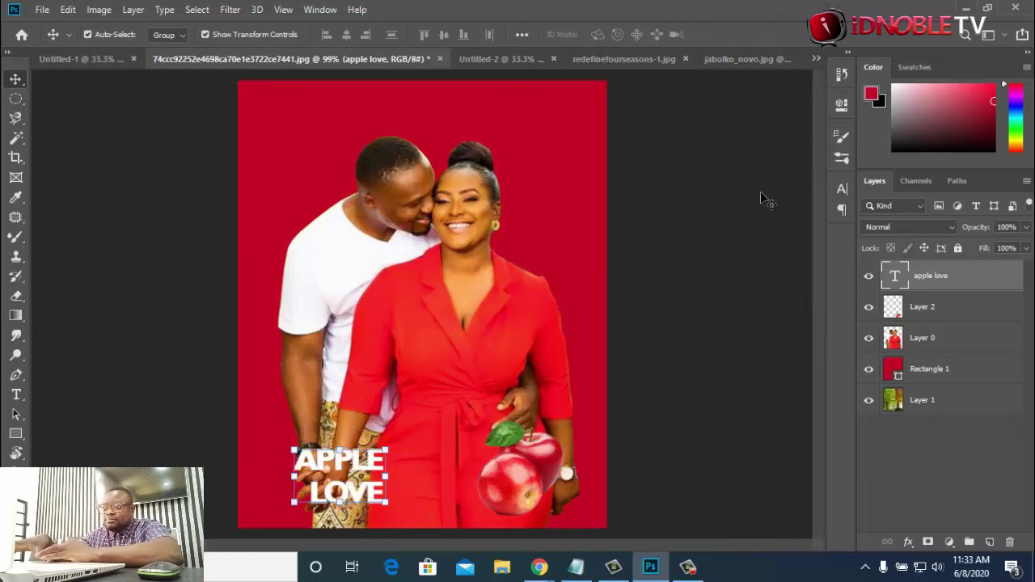
left_click_drag(380, 466, 472, 471)
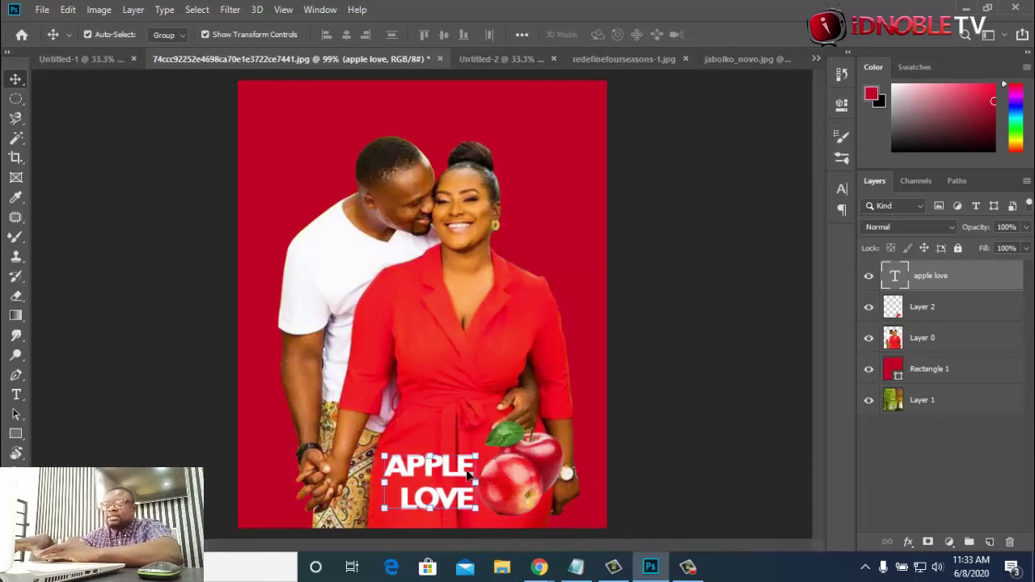
left_click(612, 275)
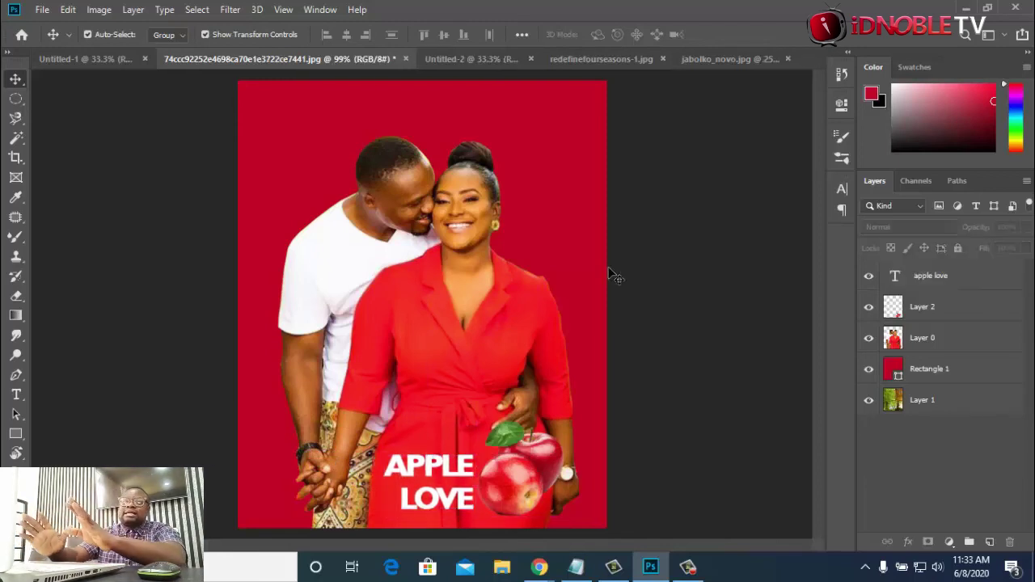